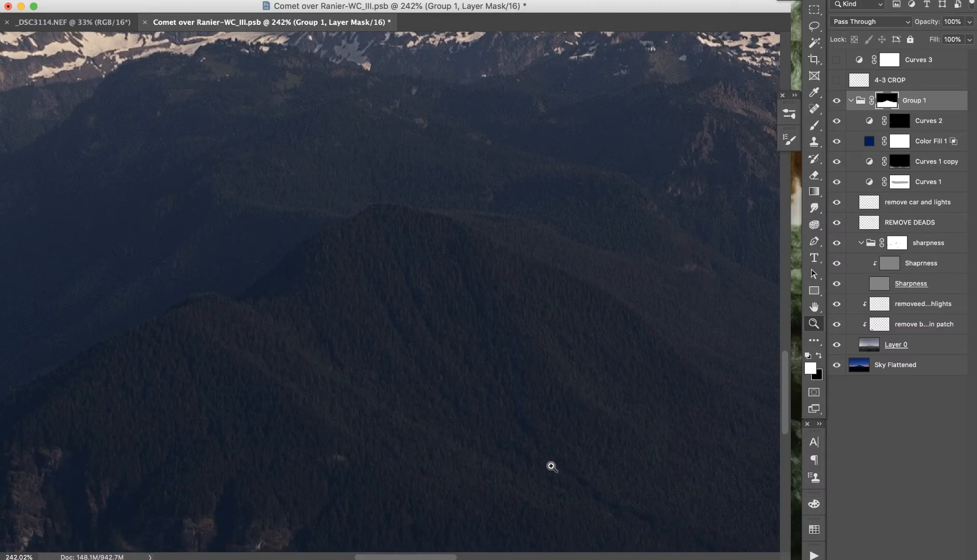
# Step: Zoom out to the whole comet composite and compare it with the _DSC3114.NEF photo
pyautogui.moveTo(378, 331); pyautogui.dragTo(304, 317)
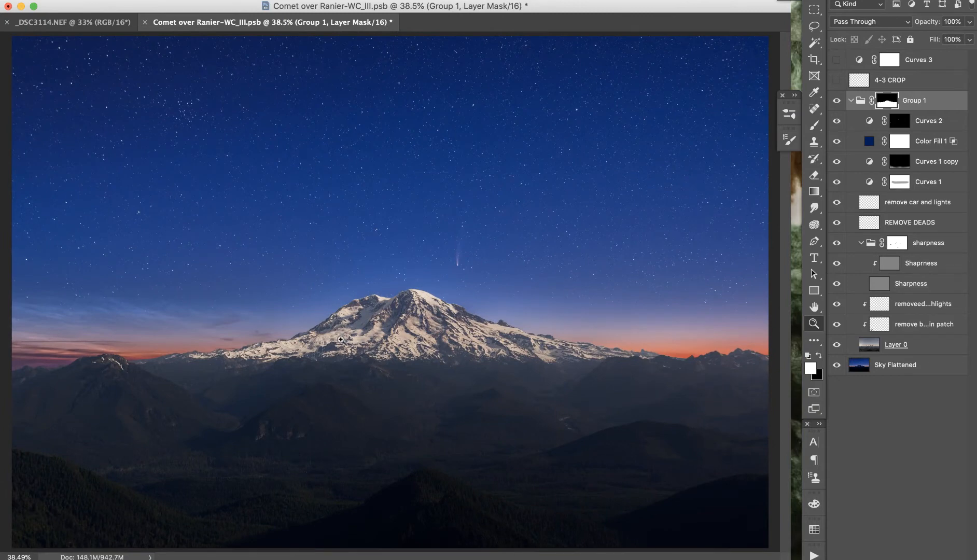
pyautogui.click(73, 22)
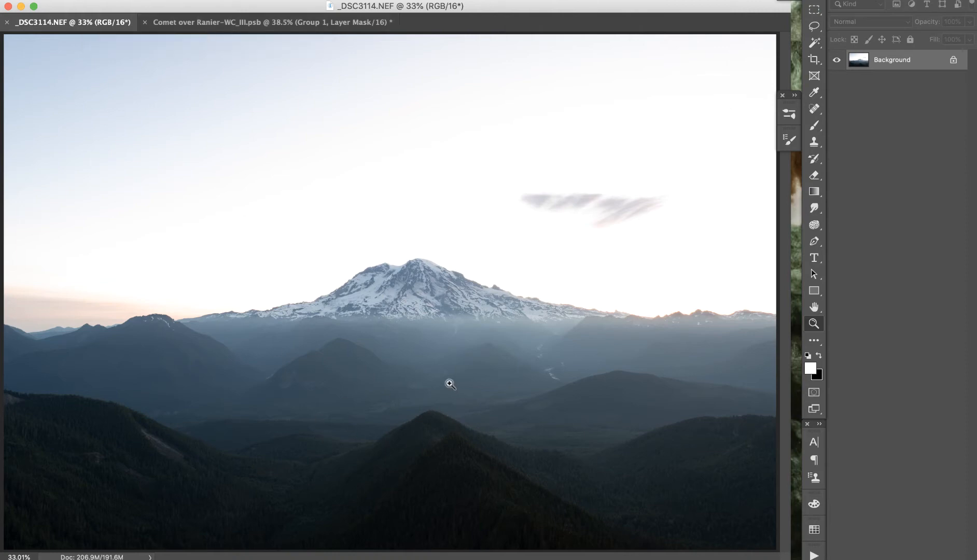
pyautogui.click(199, 23)
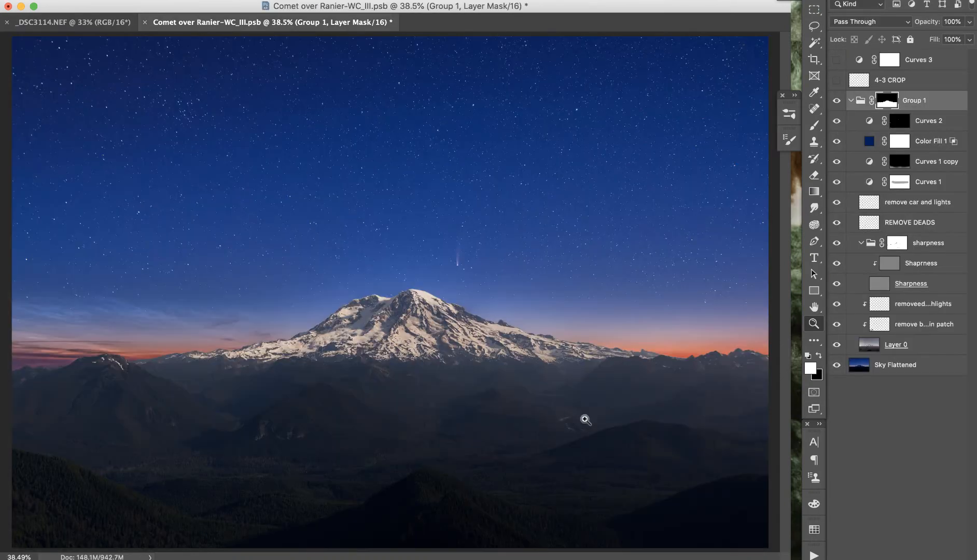
# Step: View the unedited Layer 0 by hiding the layers above it in Group 1 and disabling the group mask, and restore both
pyautogui.moveTo(837, 326); pyautogui.dragTo(836, 121)
pyautogui.keyDown('shift'); pyautogui.click(888, 104); pyautogui.keyUp('shift')
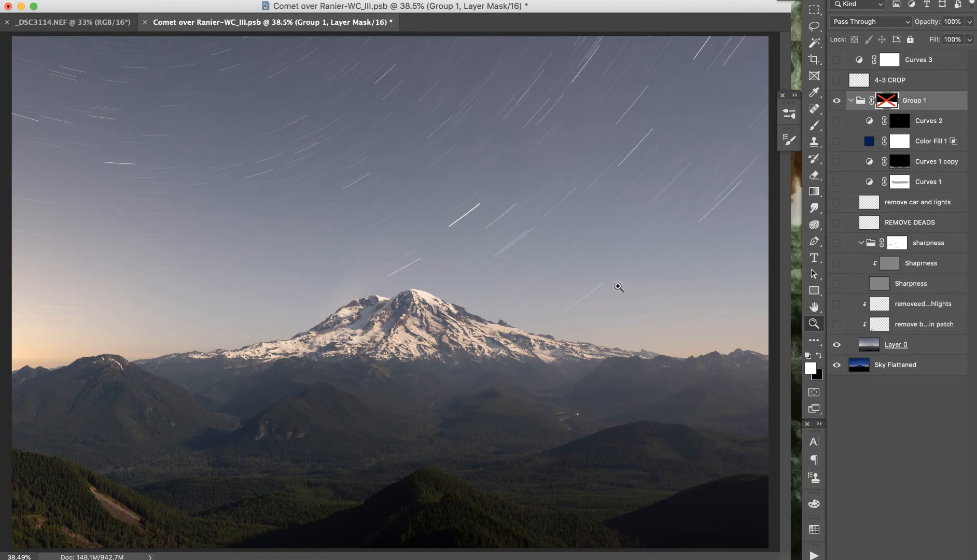
pyautogui.moveTo(836, 121); pyautogui.dragTo(836, 324)
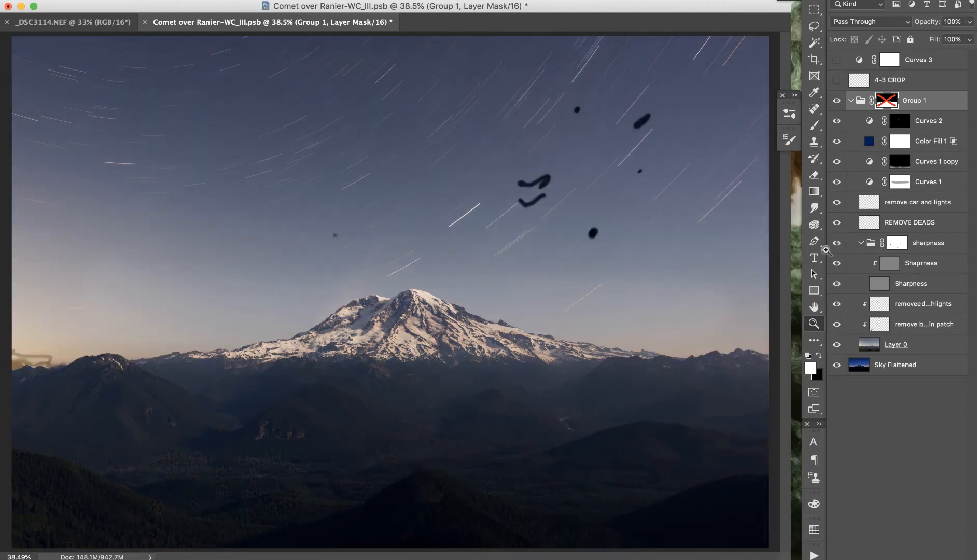
pyautogui.keyDown('shift'); pyautogui.click(886, 100); pyautogui.keyUp('shift')
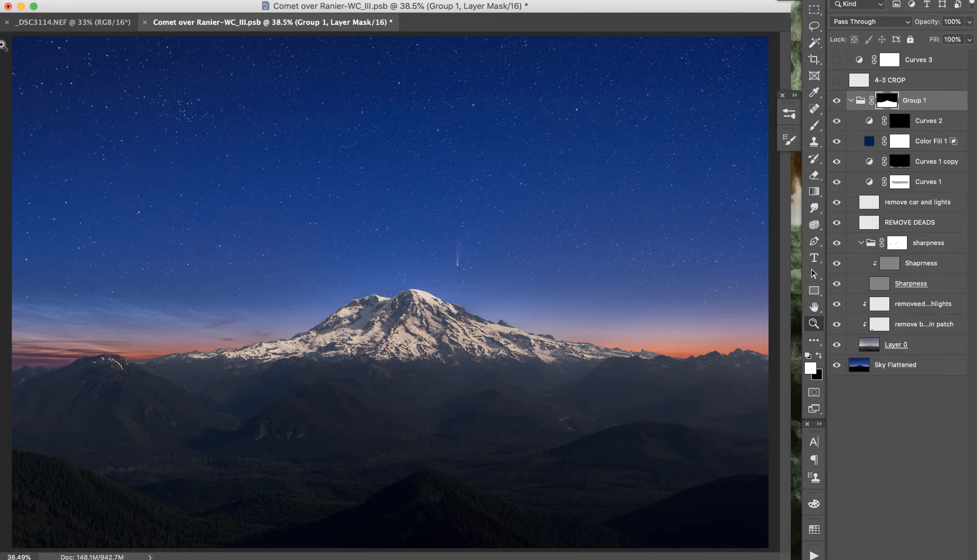
# Step: Switch to _DSC3114.NEF, duplicate the Background layer twice and hide the upper duplicate
pyautogui.click(62, 22)
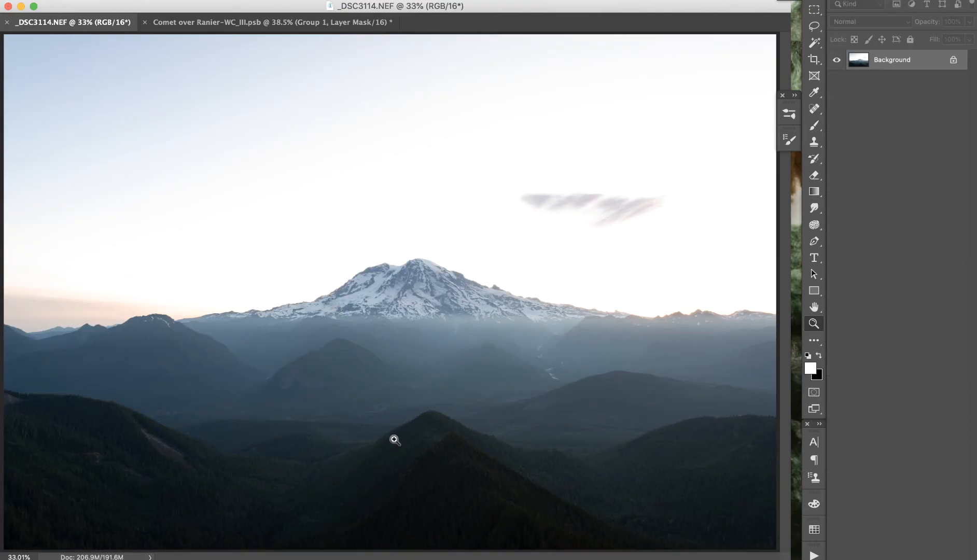
pyautogui.click(234, 22)
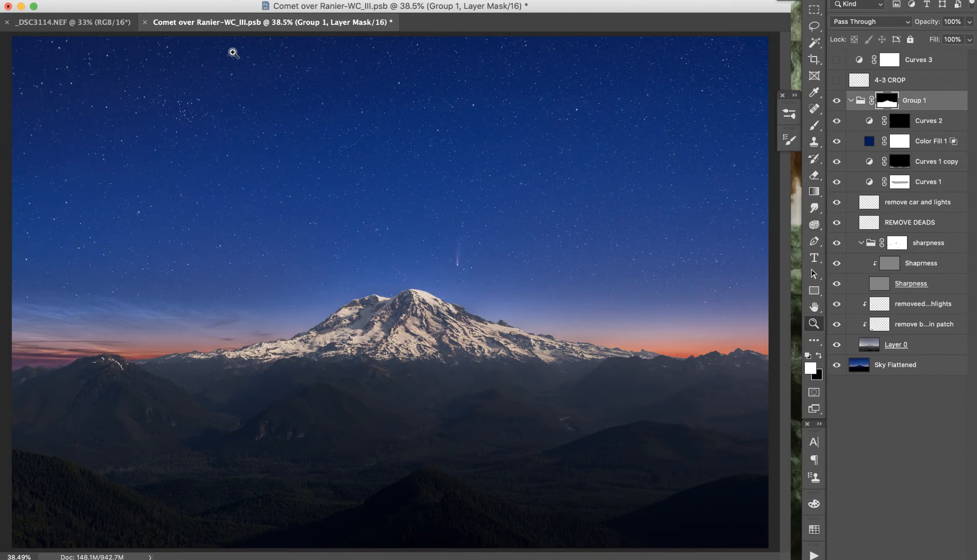
pyautogui.click(67, 22)
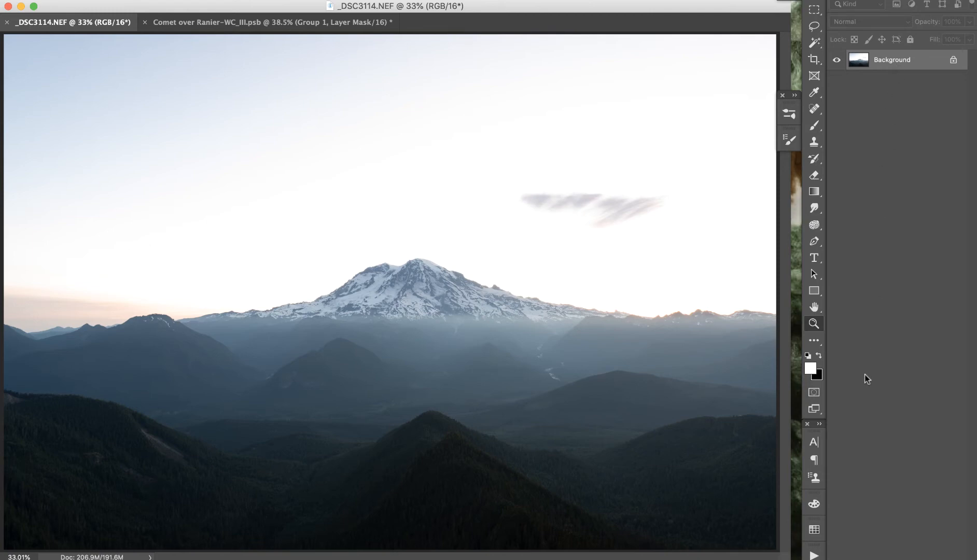
pyautogui.press('super+j')
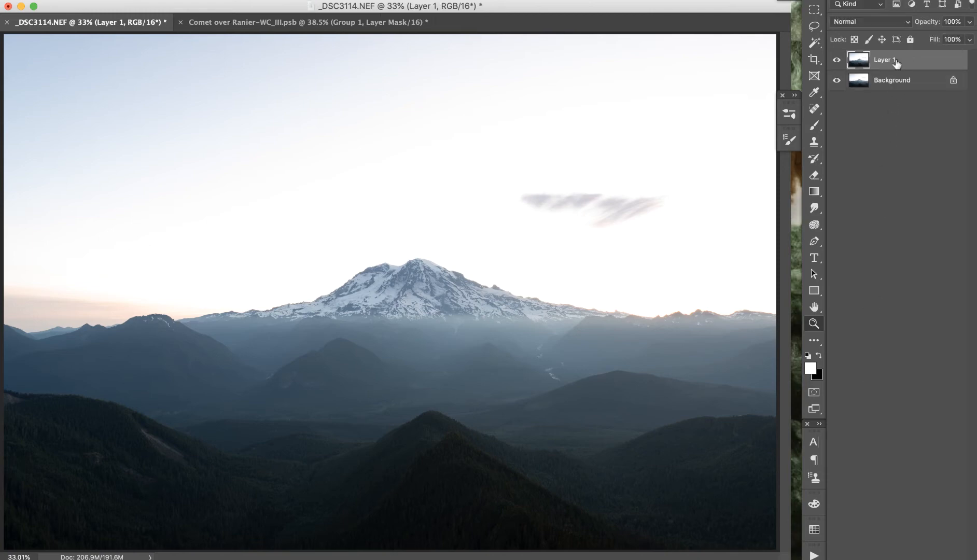
pyautogui.press('super+j')
pyautogui.click(836, 59)
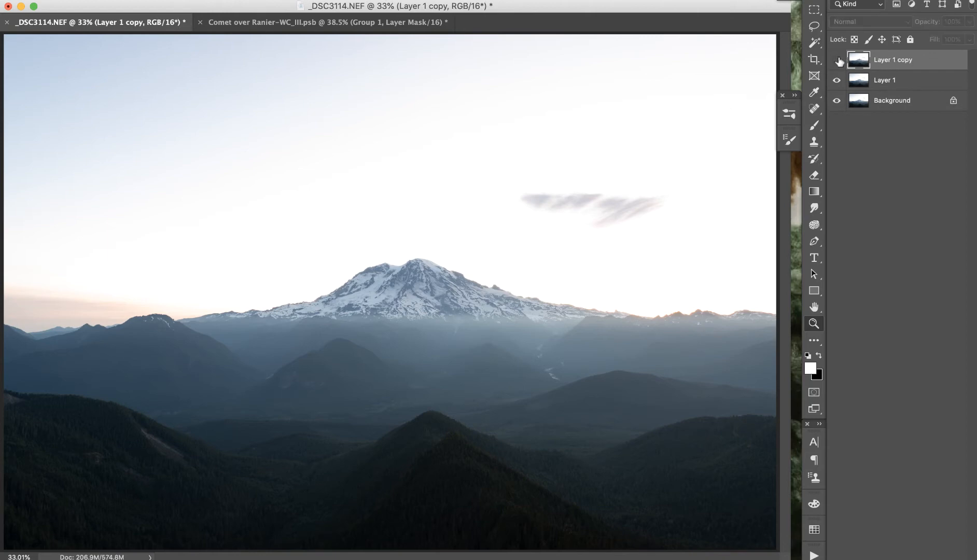
# Step: Apply a Median noise filter with a radius of 6 pixels to Layer 1
pyautogui.click(907, 84)
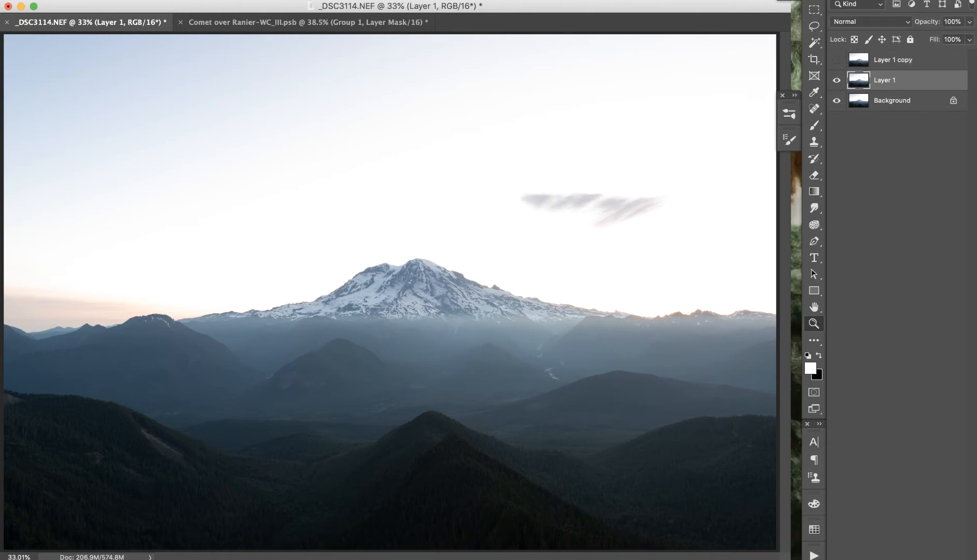
pyautogui.click(51, 0)
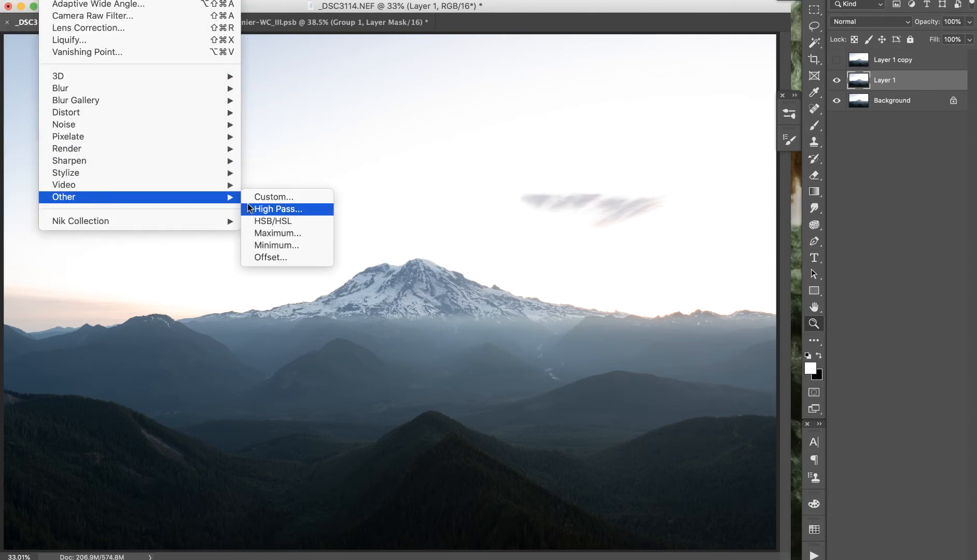
pyautogui.moveTo(162, 136)
pyautogui.moveTo(170, 90)
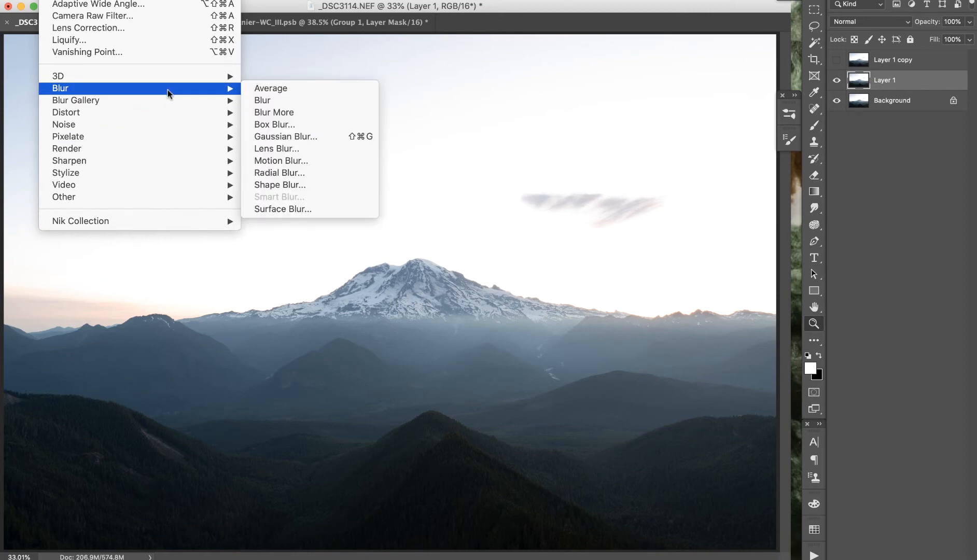
pyautogui.moveTo(218, 124)
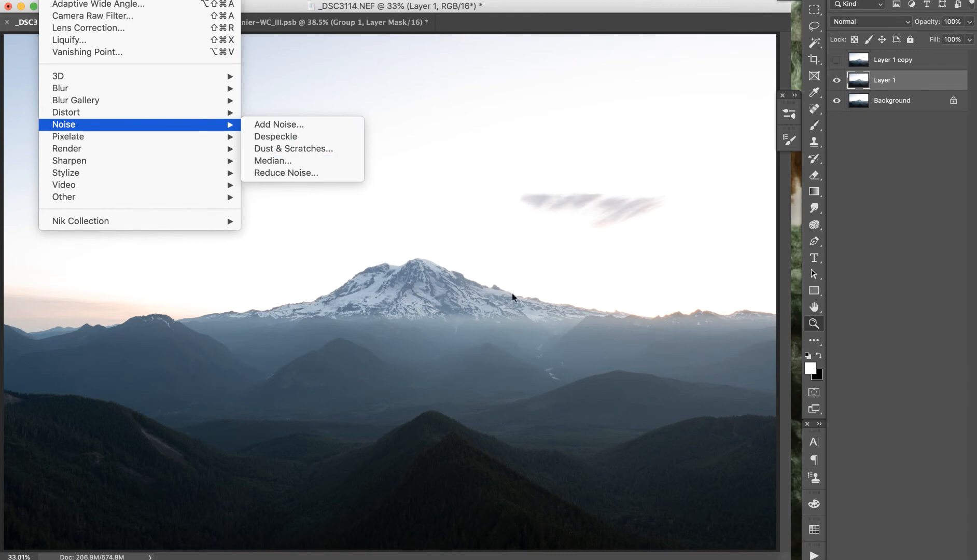
pyautogui.click(307, 160)
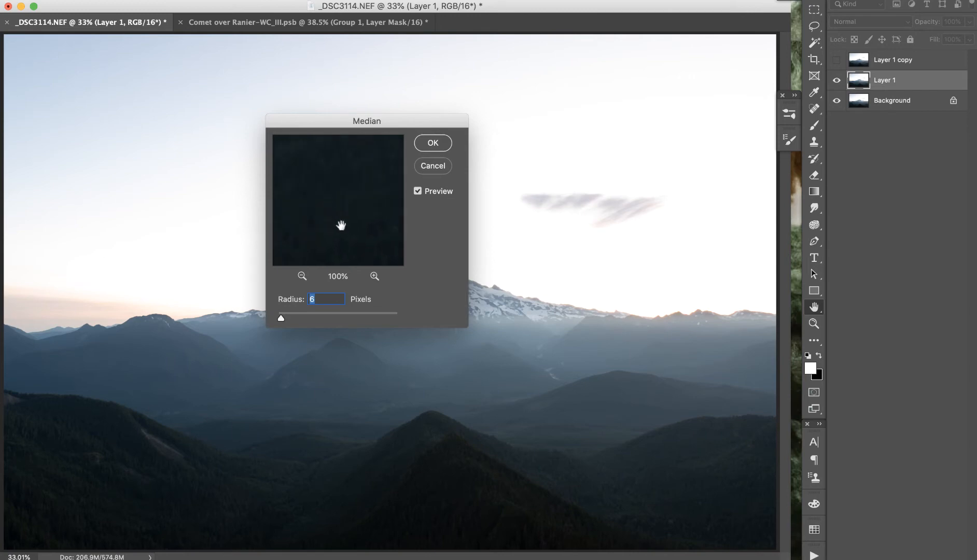
pyautogui.click(351, 357)
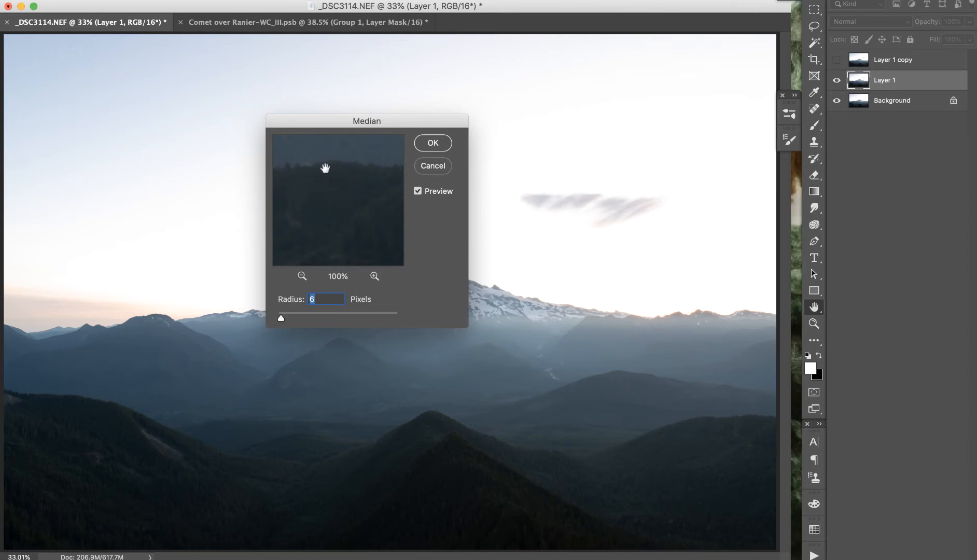
pyautogui.moveTo(349, 163); pyautogui.dragTo(351, 215)
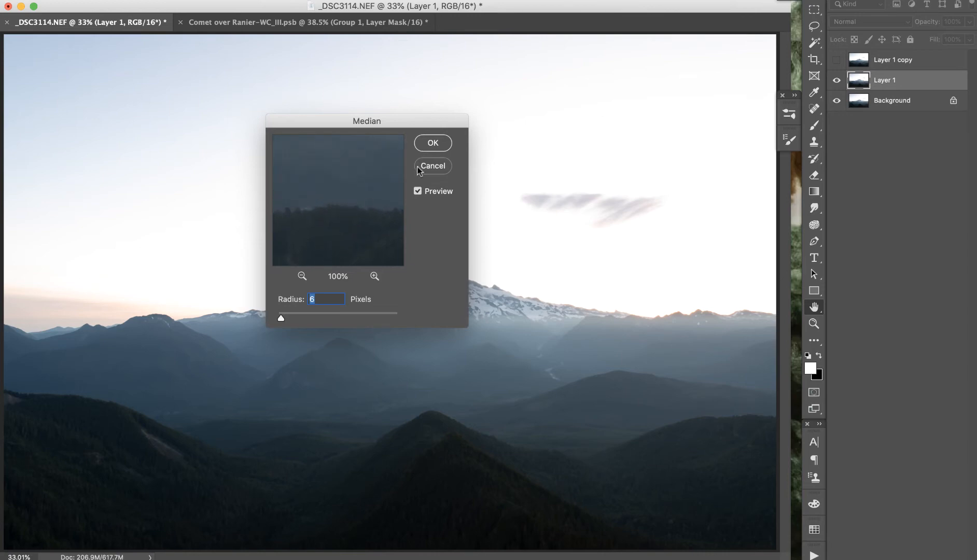
pyautogui.click(432, 143)
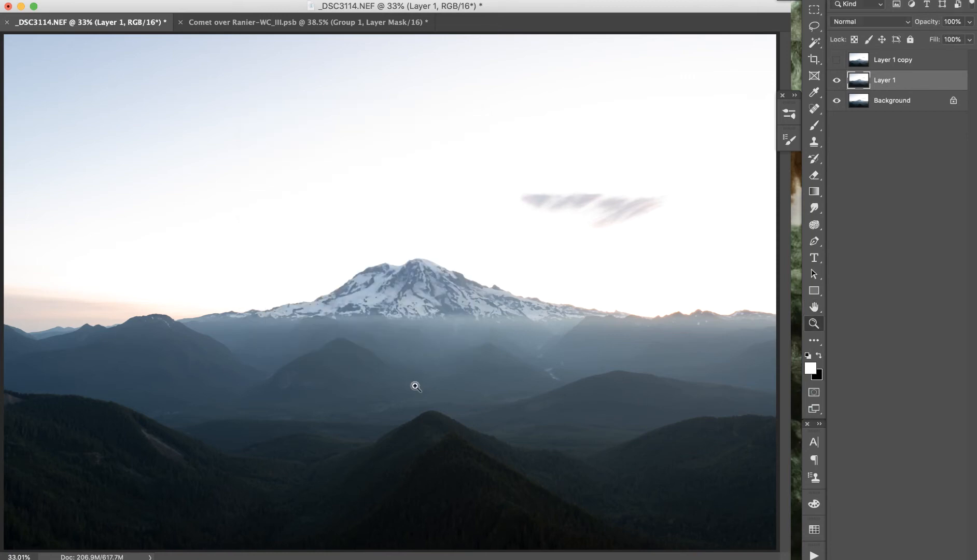
# Step: Show Layer 1 copy and run Apply Image on it with Layer 1 as source, Subtract blending, 100% opacity, scale 2 and offset 128
pyautogui.click(836, 60)
pyautogui.click(862, 61)
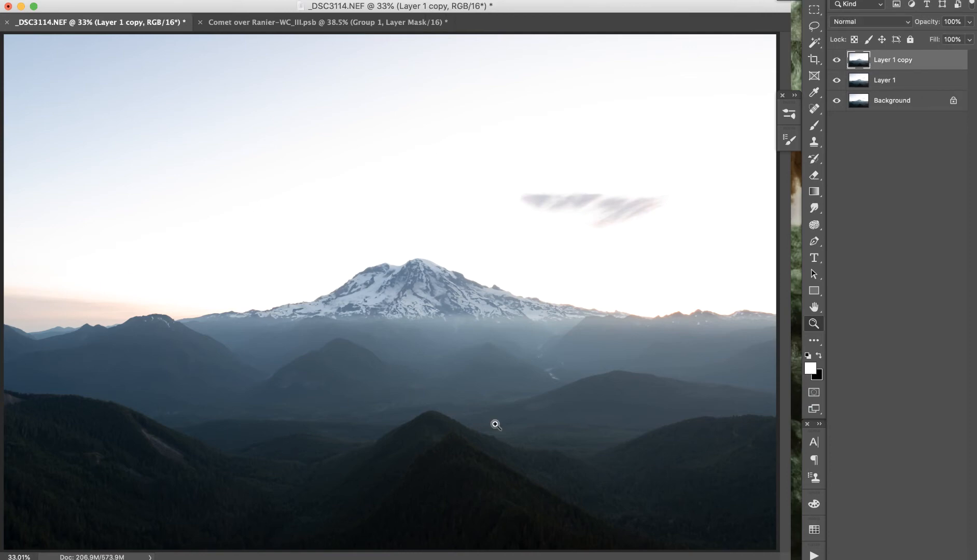
pyautogui.click(0, 0)
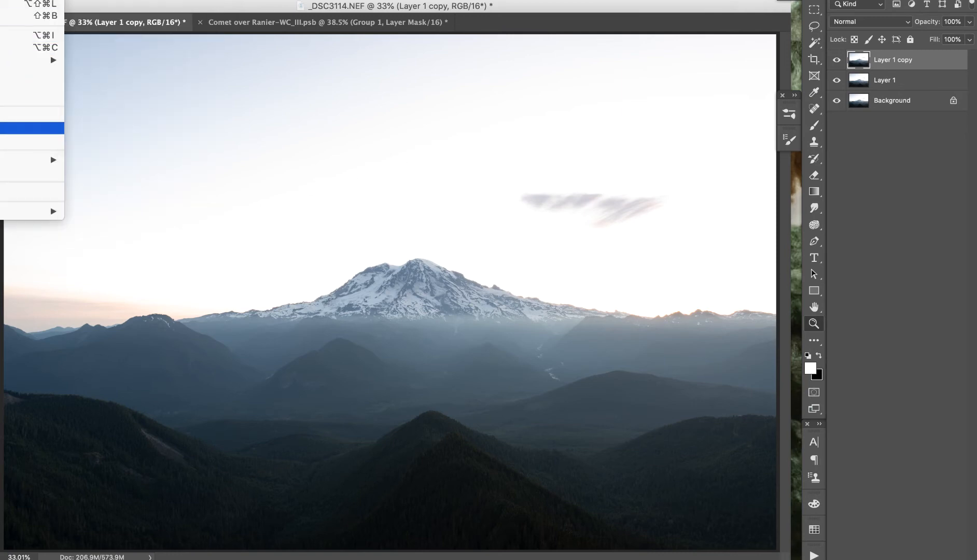
pyautogui.click(1, 116)
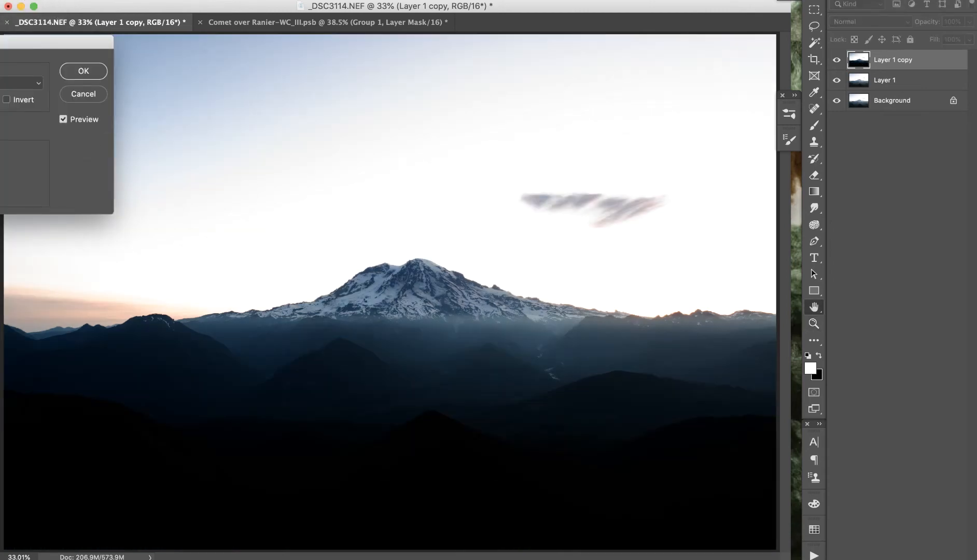
pyautogui.moveTo(1, 42); pyautogui.dragTo(270, 137)
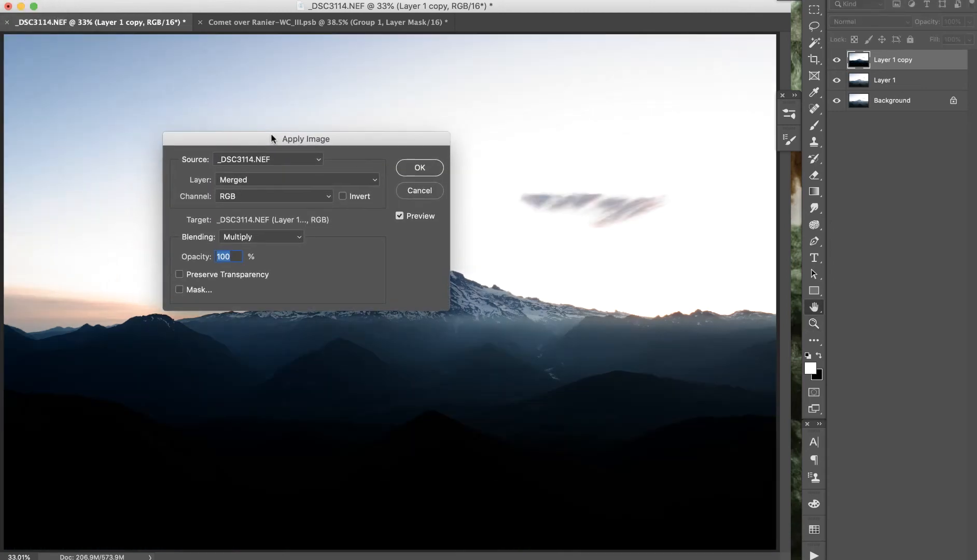
pyautogui.click(265, 177)
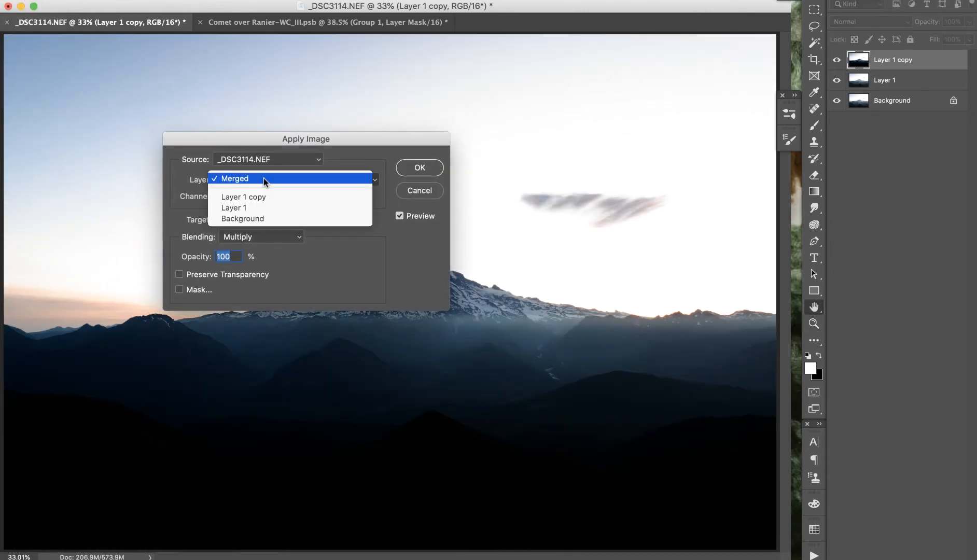
pyautogui.click(253, 208)
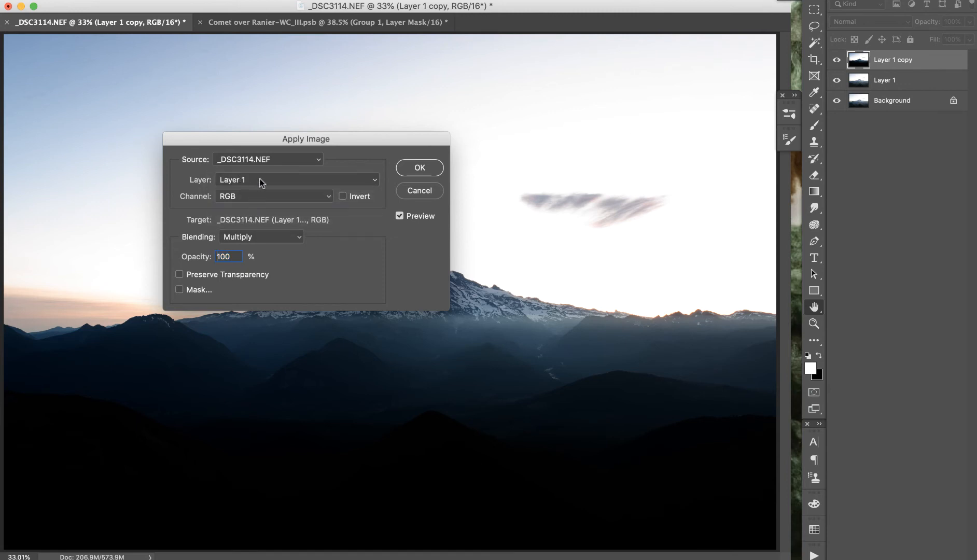
pyautogui.click(256, 236)
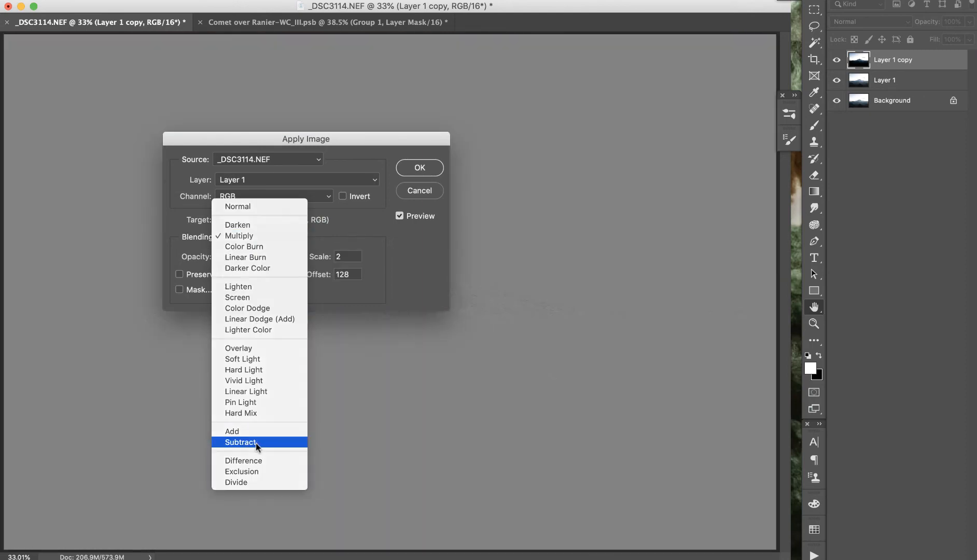
pyautogui.click(256, 443)
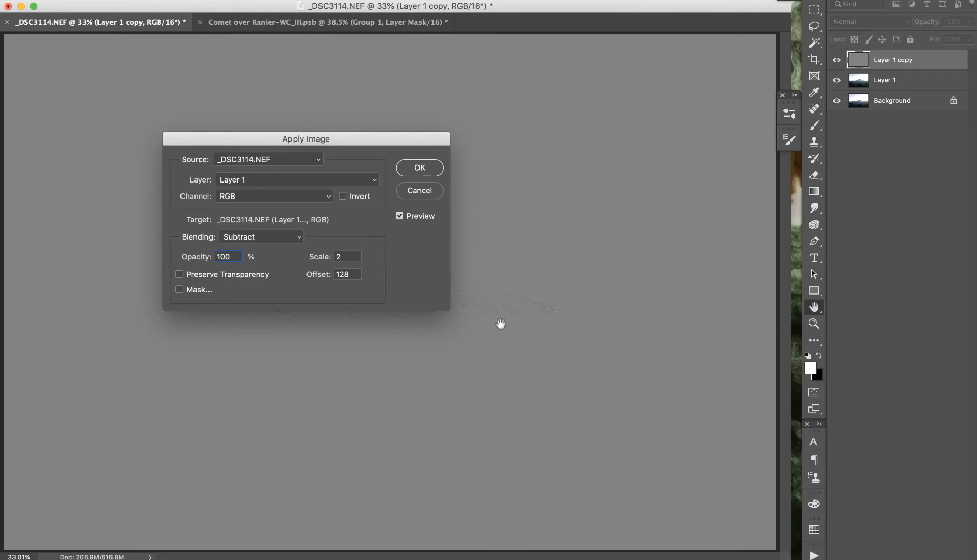
pyautogui.press('super+plus')
pyautogui.press('super+plus')
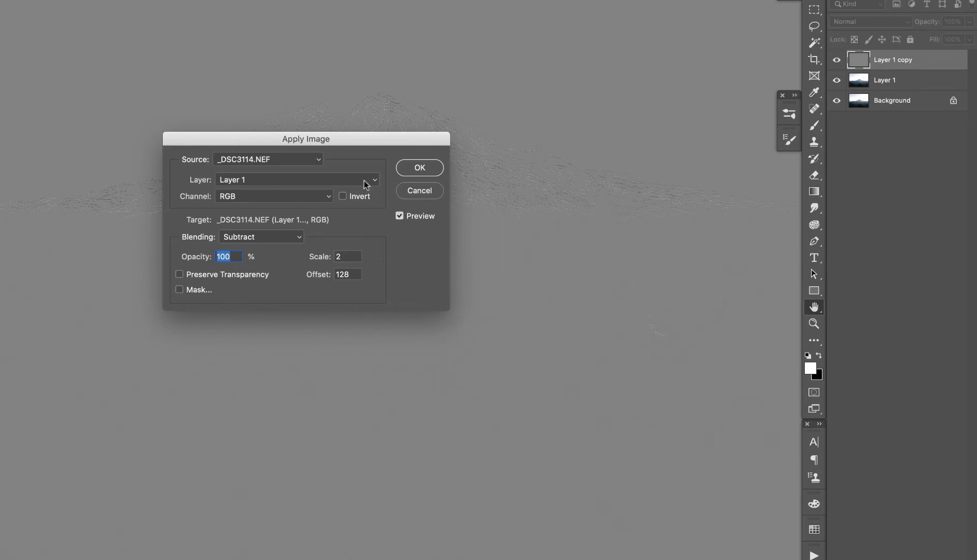
pyautogui.click(425, 171)
# Step: Enlarge the document window and set the blend mode of Layer 1 copy to Linear Light
pyautogui.press('z')
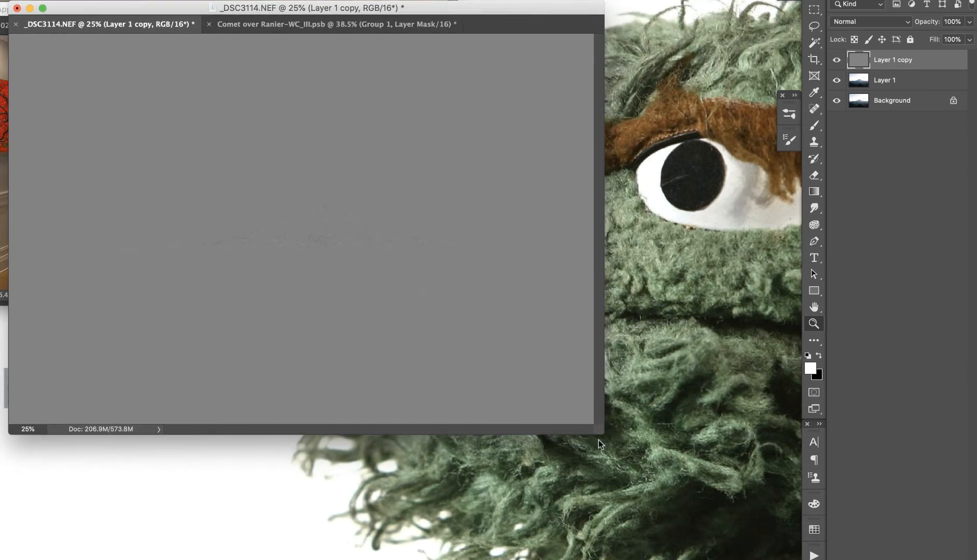
pyautogui.moveTo(600, 431); pyautogui.dragTo(795, 554)
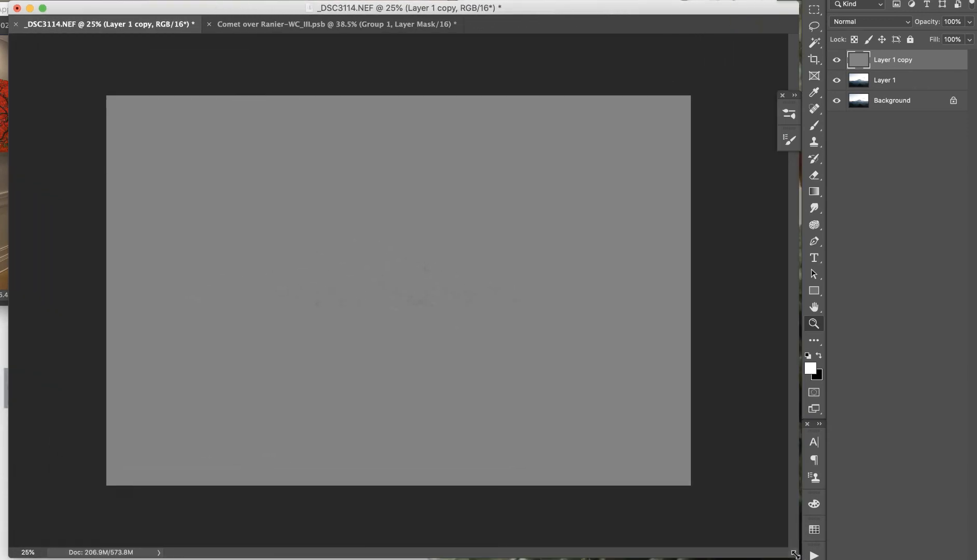
pyautogui.moveTo(548, 406); pyautogui.dragTo(567, 408)
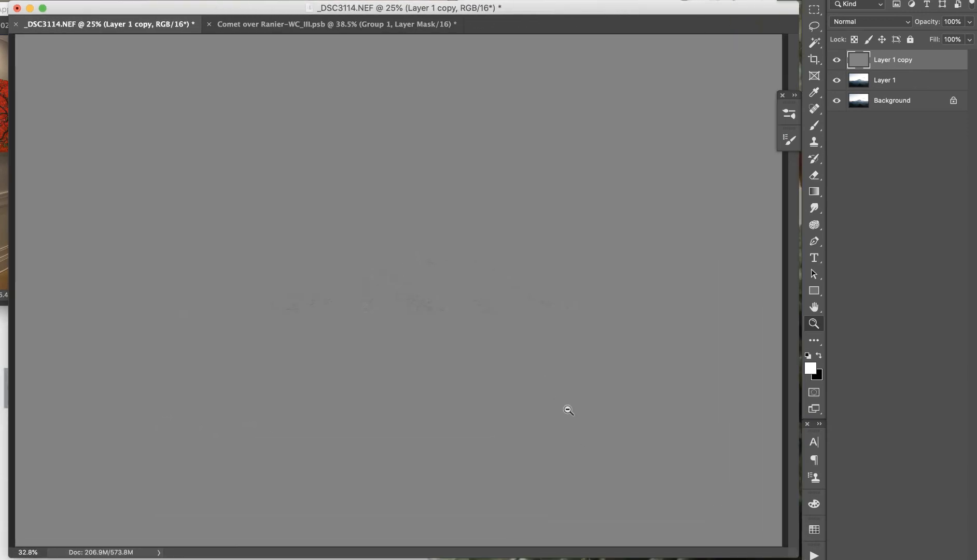
pyautogui.click(857, 22)
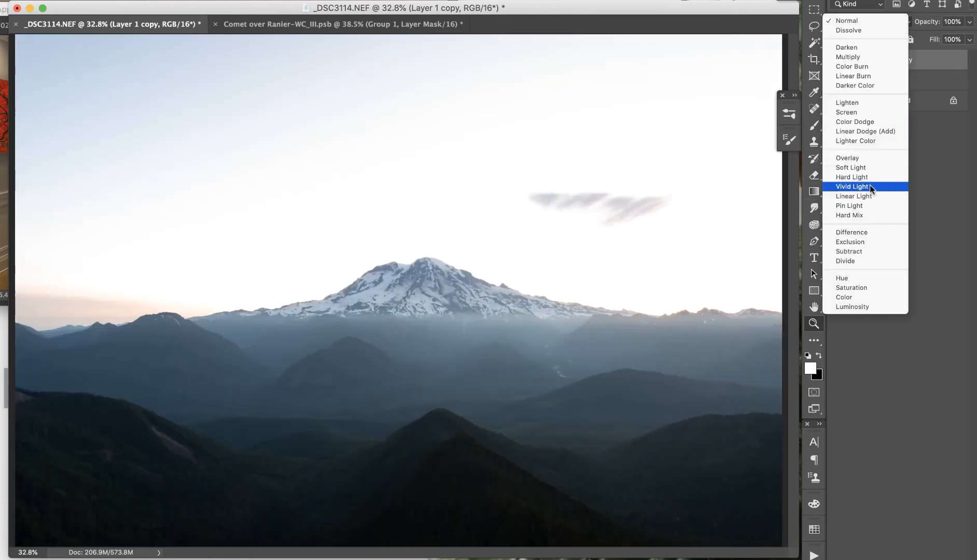
pyautogui.click(867, 196)
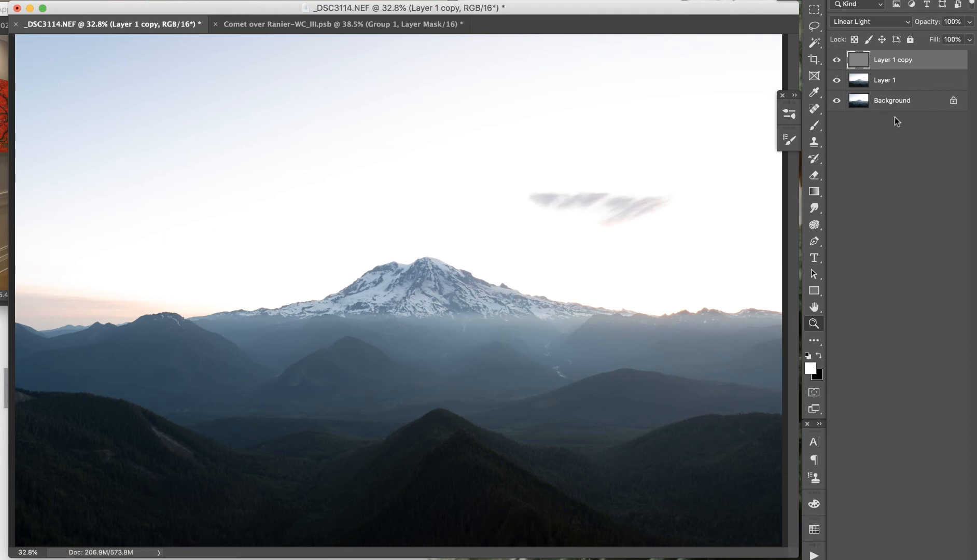
# Step: Compare the forested hill up close with Layer 1 and Layer 1 copy hidden and shown
pyautogui.moveTo(447, 409); pyautogui.dragTo(543, 427)
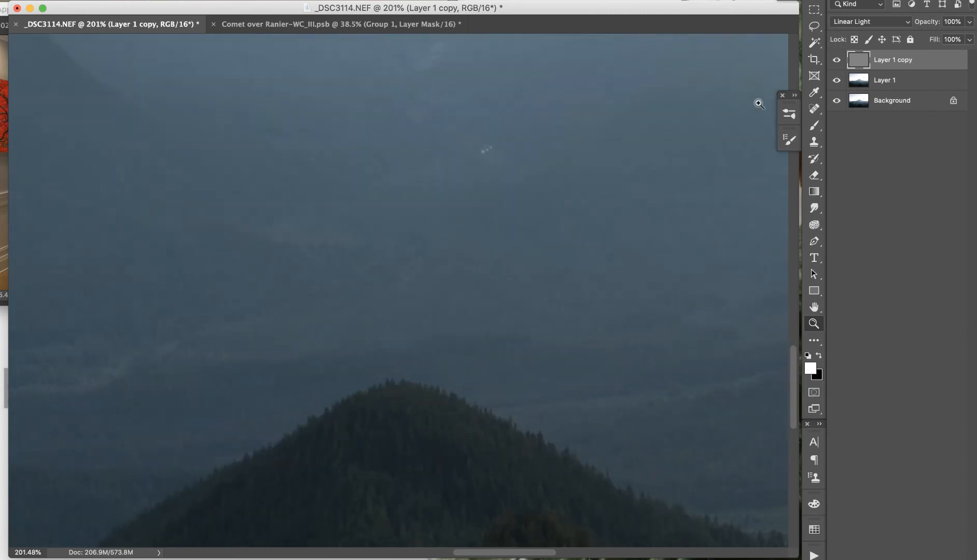
pyautogui.click(839, 82)
pyautogui.click(839, 64)
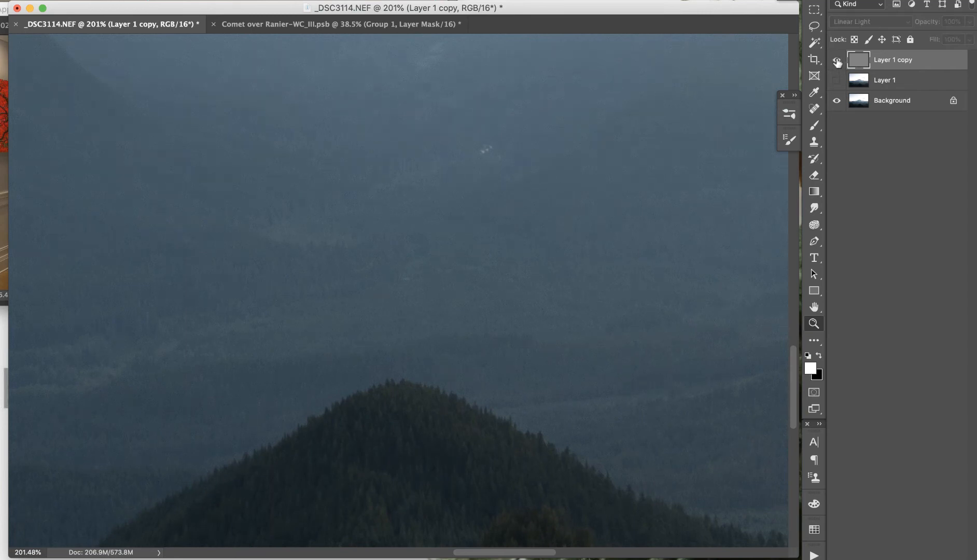
pyautogui.click(837, 61)
pyautogui.click(837, 81)
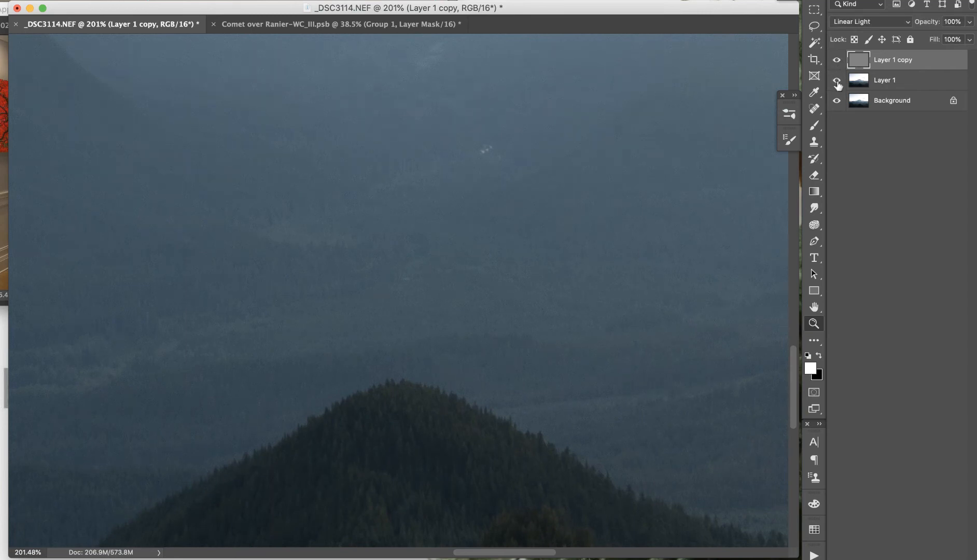
# Step: Duplicate Layer 1 copy and clip the duplicate to Layer 1 copy
pyautogui.click(896, 83)
pyautogui.click(918, 68)
pyautogui.press('super+j')
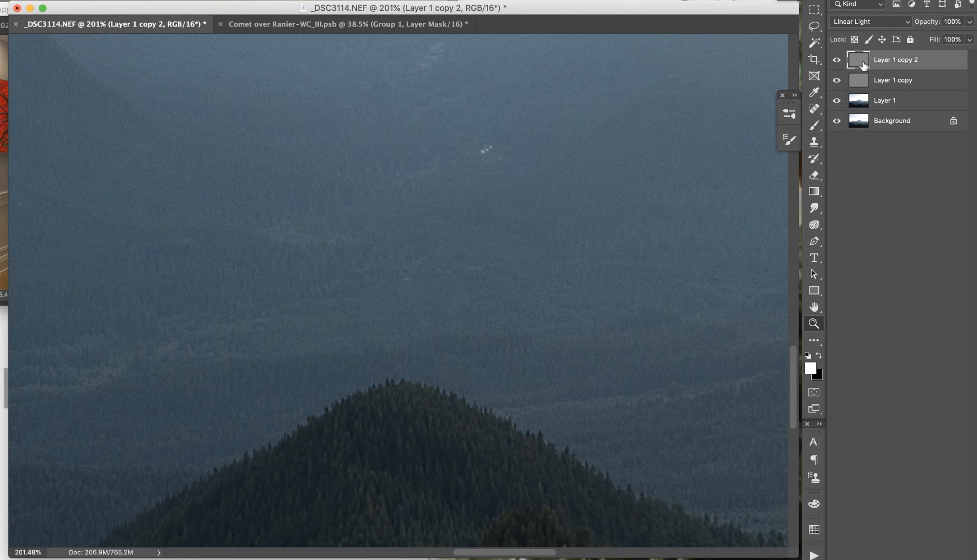
pyautogui.keyDown('alt'); pyautogui.click(862, 70); pyautogui.keyUp('alt')
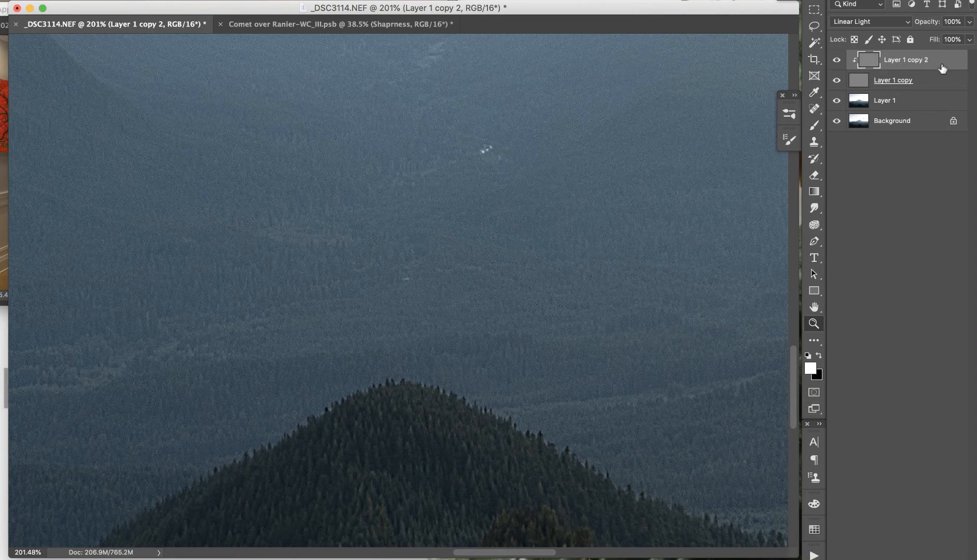
# Step: Set the blend mode of the clipped Layer 1 copy 2 to Normal and compare the image with it hidden and shown
pyautogui.click(895, 23)
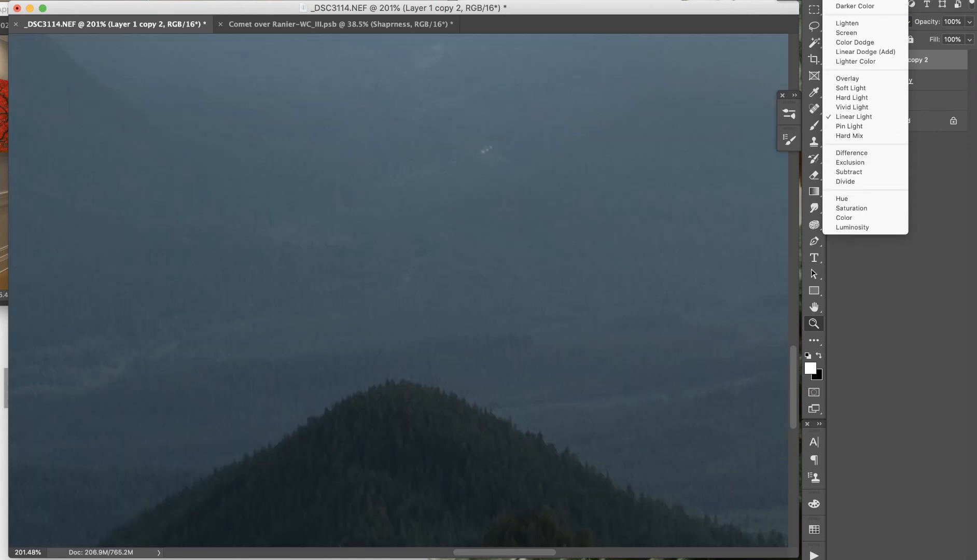
pyautogui.click(845, 0)
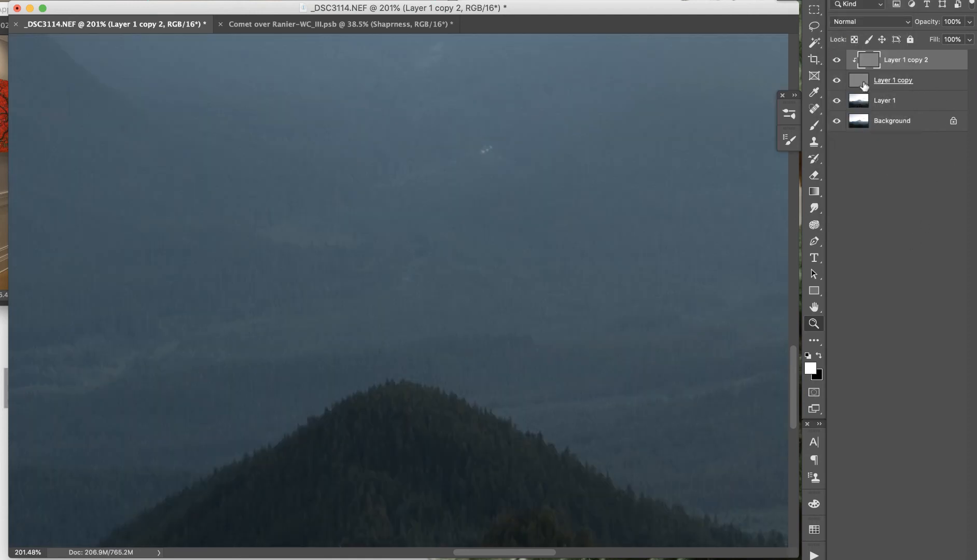
pyautogui.moveTo(836, 60)
pyautogui.mouseDown()
pyautogui.moveTo(837, 106)
pyautogui.moveTo(836, 60)
pyautogui.mouseUp()
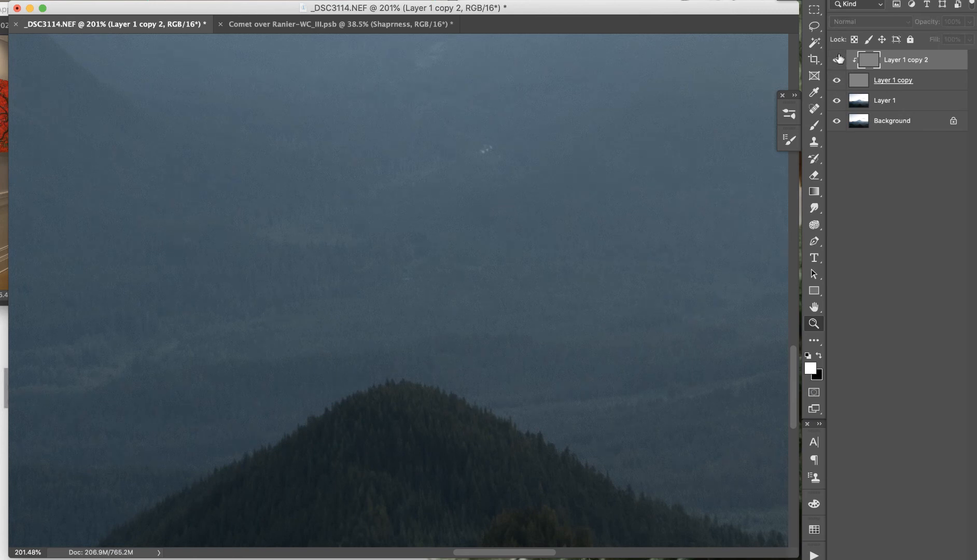
pyautogui.click(949, 84)
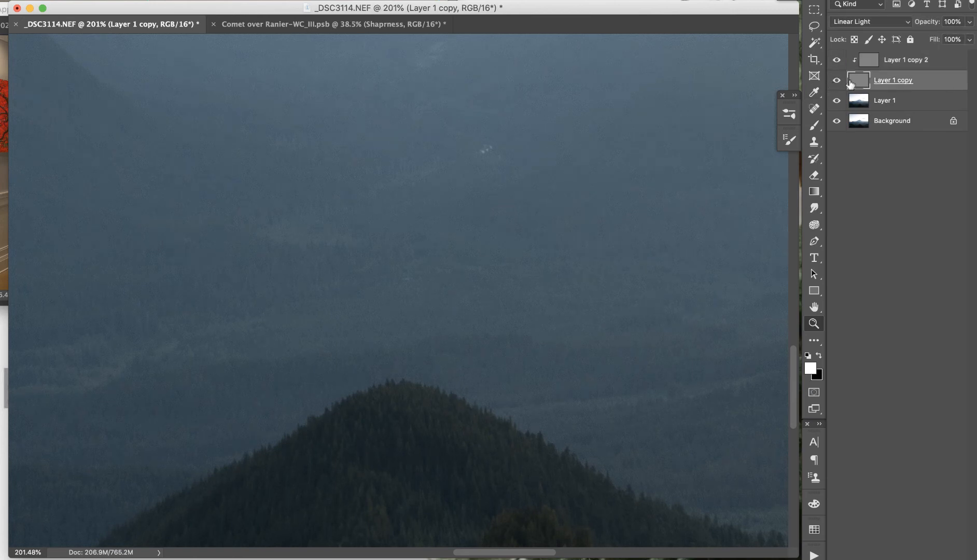
pyautogui.click(875, 63)
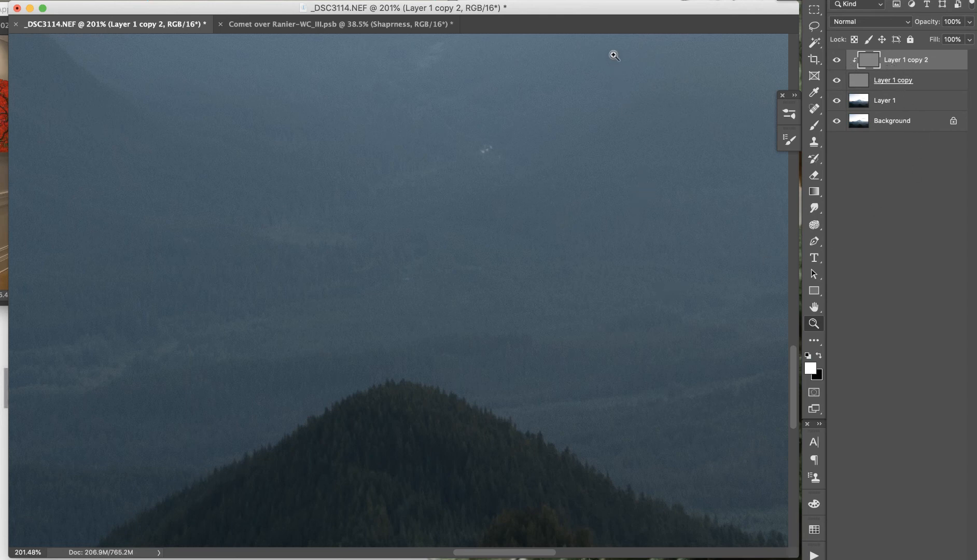
pyautogui.moveTo(629, 16); pyautogui.dragTo(623, 16)
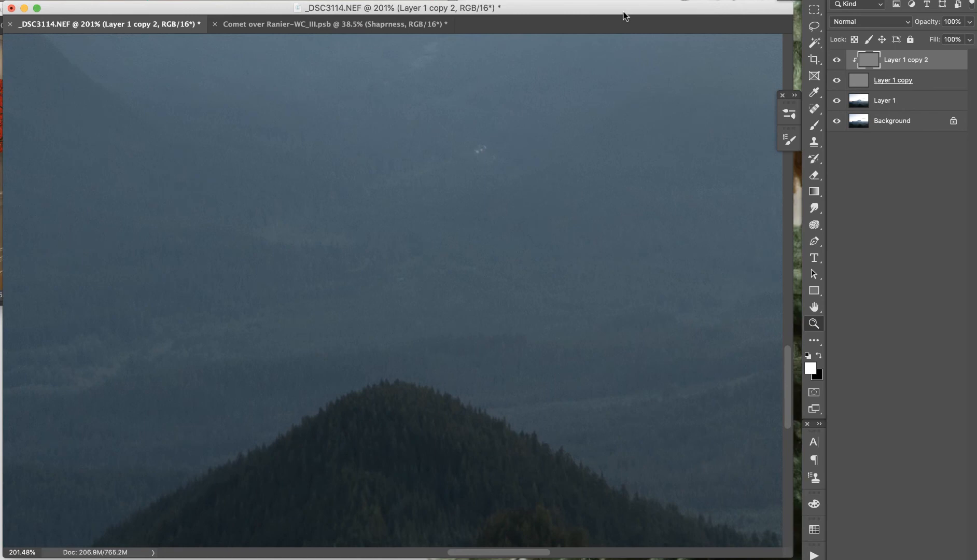
# Step: Rename Layer 1 copy and its clipped duplicate both as SHARP and select the two layers together
pyautogui.click(938, 81)
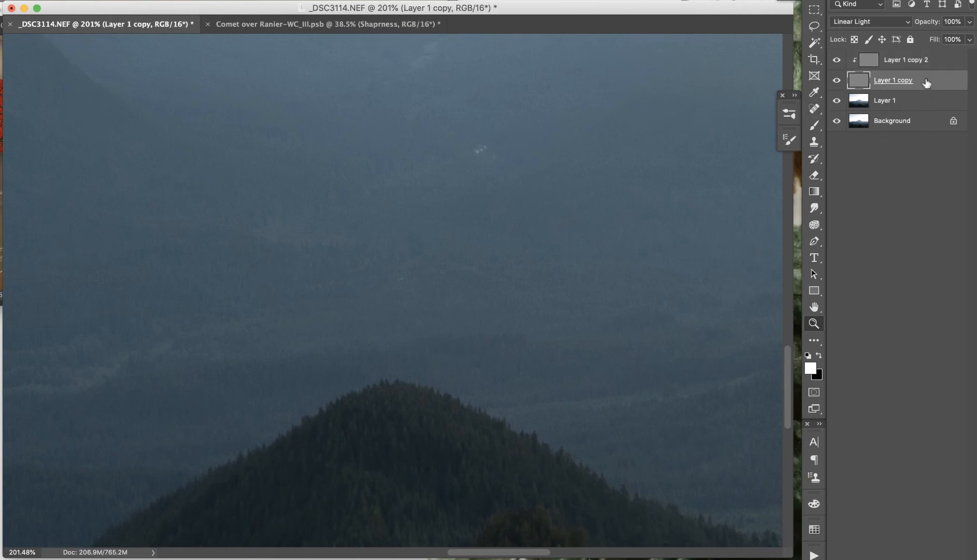
pyautogui.doubleClick(926, 83)
pyautogui.click(896, 257)
pyautogui.doubleClick(905, 80)
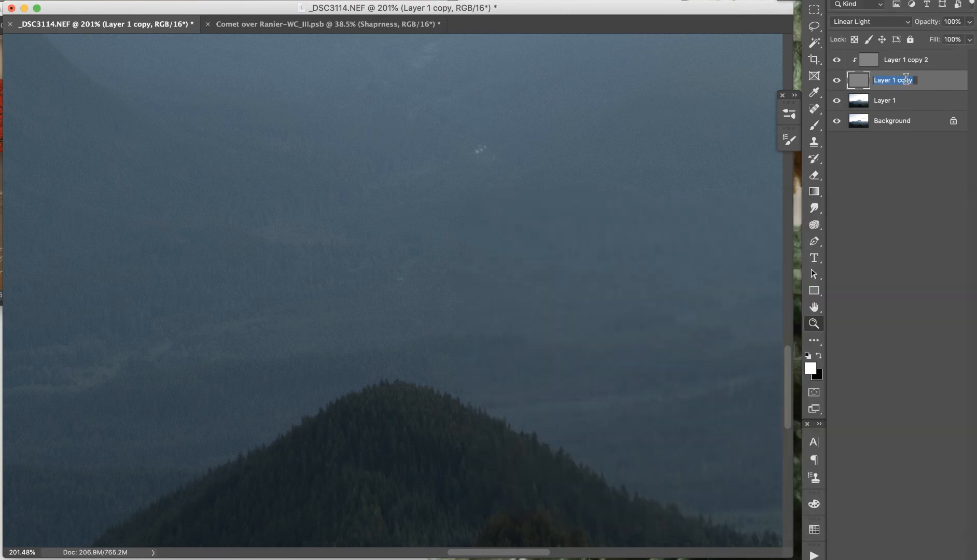
pyautogui.write('SHAPR')
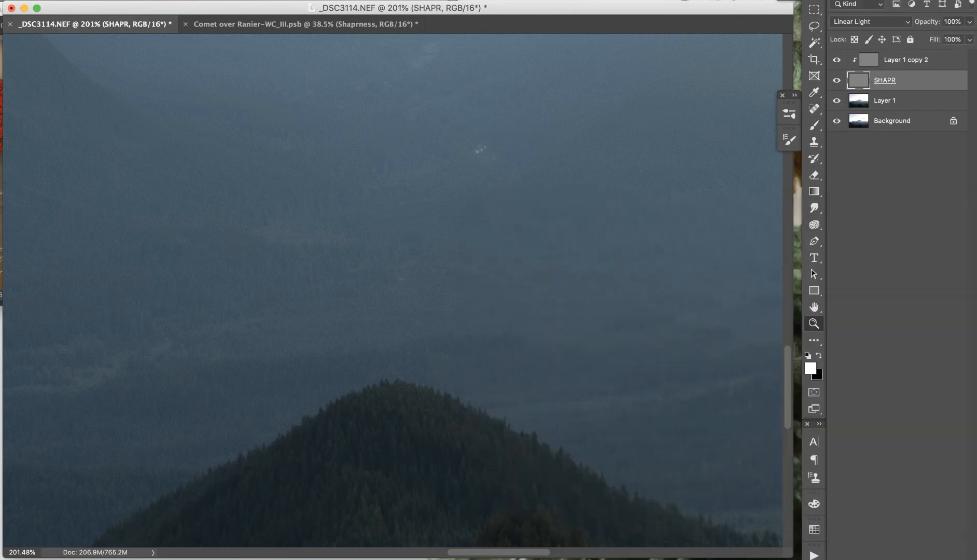
pyautogui.doubleClick(922, 59)
pyautogui.write('SHARP')
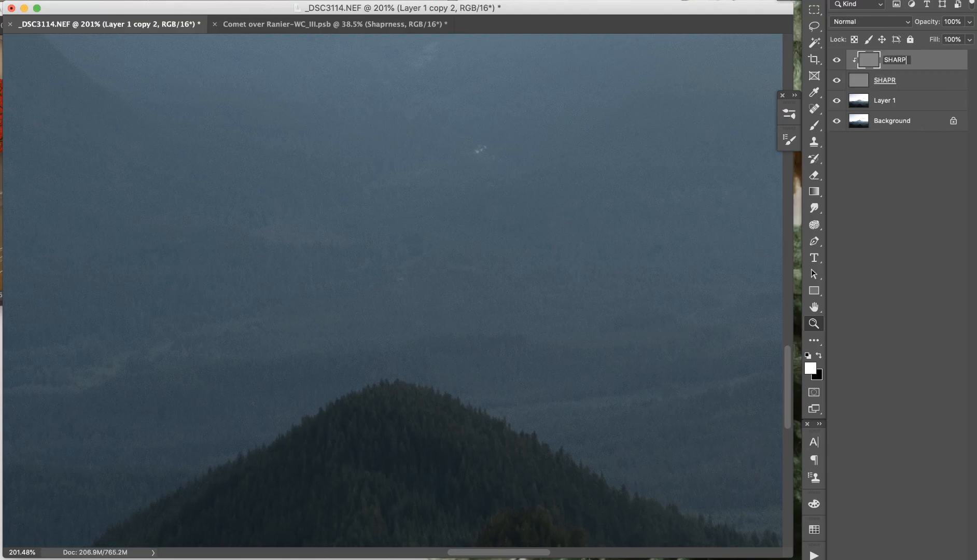
pyautogui.press('Return')
pyautogui.doubleClick(885, 80)
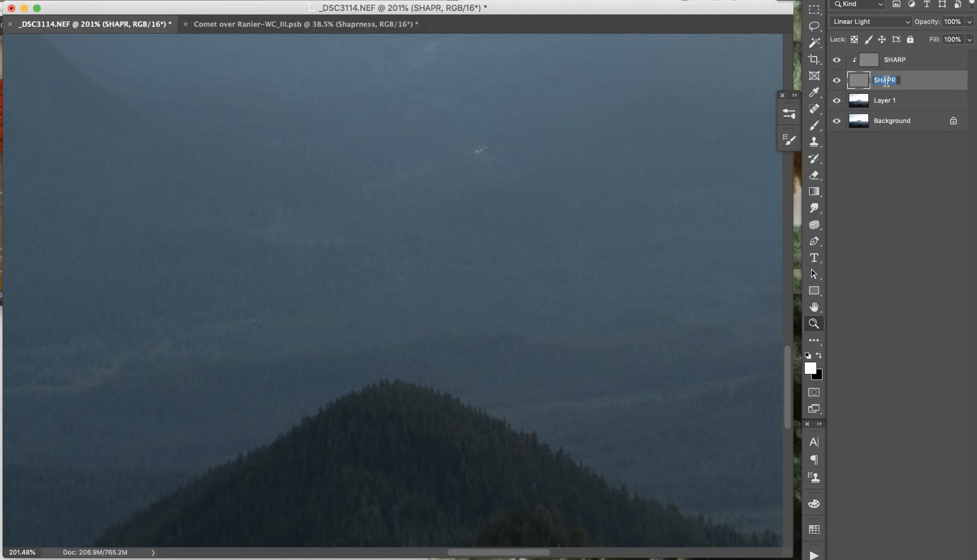
pyautogui.write('S')
pyautogui.press('Return')
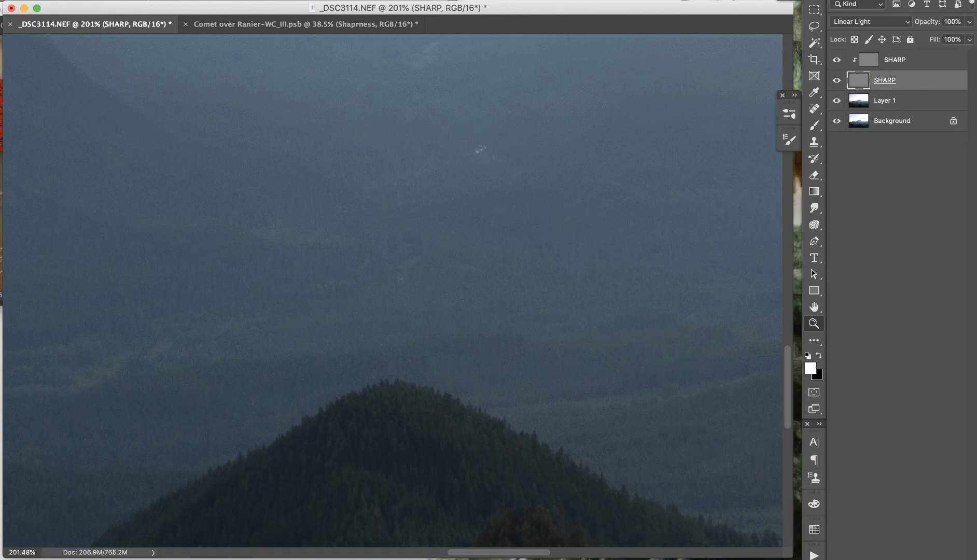
pyautogui.keyDown('shift'); pyautogui.click(944, 56); pyautogui.keyUp('shift')
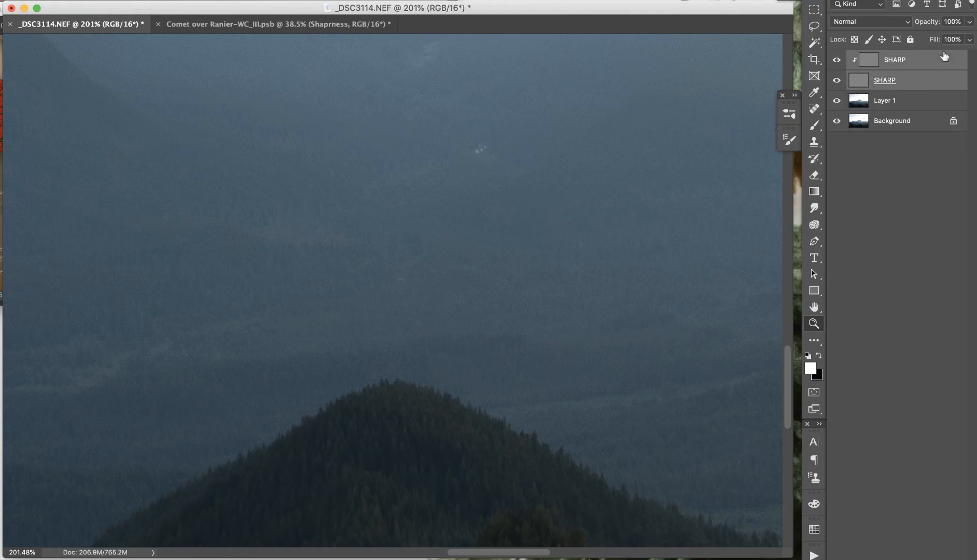
# Step: Switch to Comet over Ranier-WC_III.psb and examine the sharpened forest, foothills and snowy mountain up close at about 160%
pyautogui.click(201, 25)
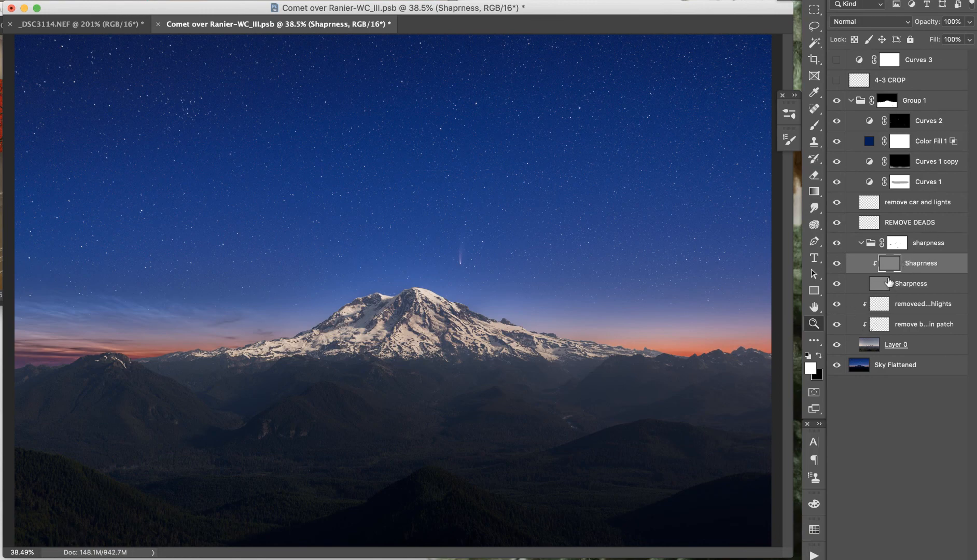
pyautogui.moveTo(460, 480); pyautogui.dragTo(521, 478)
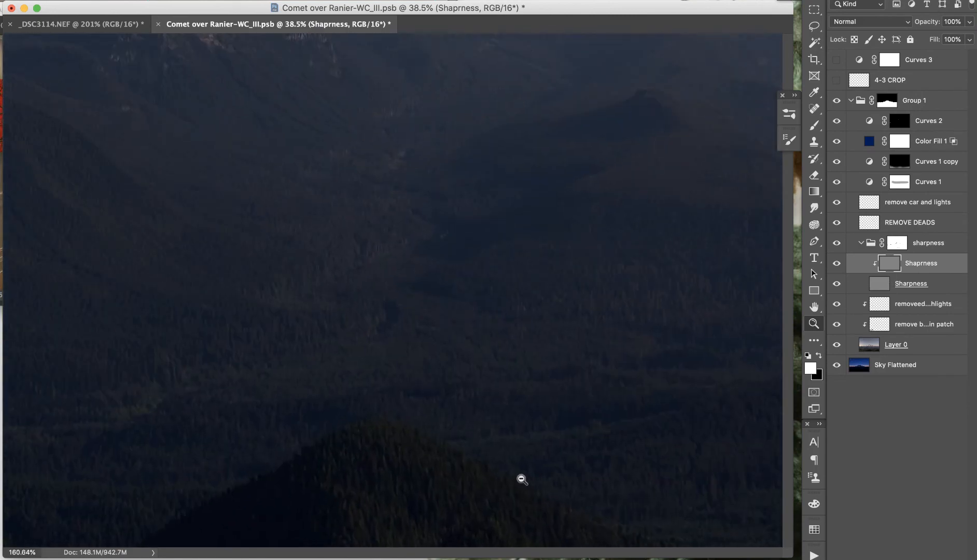
pyautogui.scroll(-5, 493, 349)
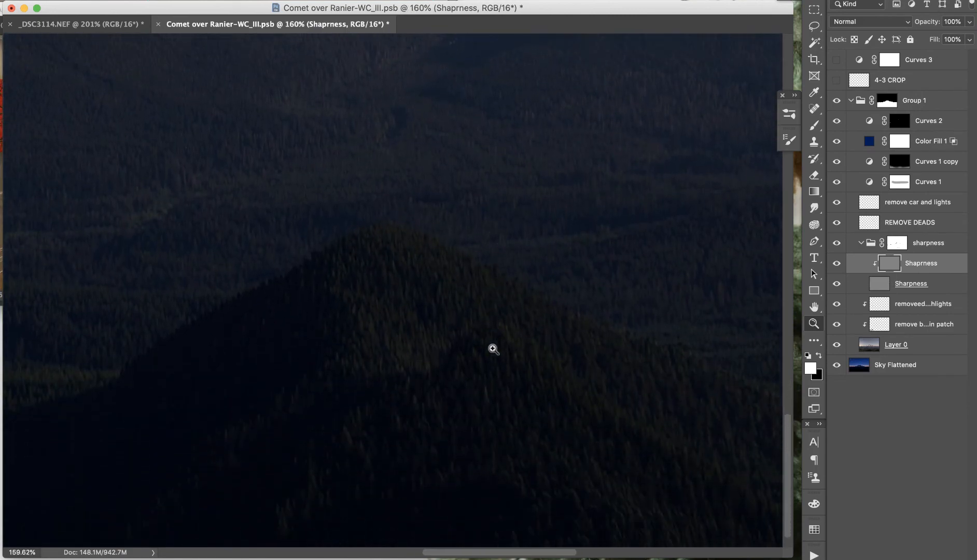
pyautogui.hscroll(-8, 492, 349)
pyautogui.scroll(6, 492, 349)
pyautogui.hscroll(-4, 492, 349)
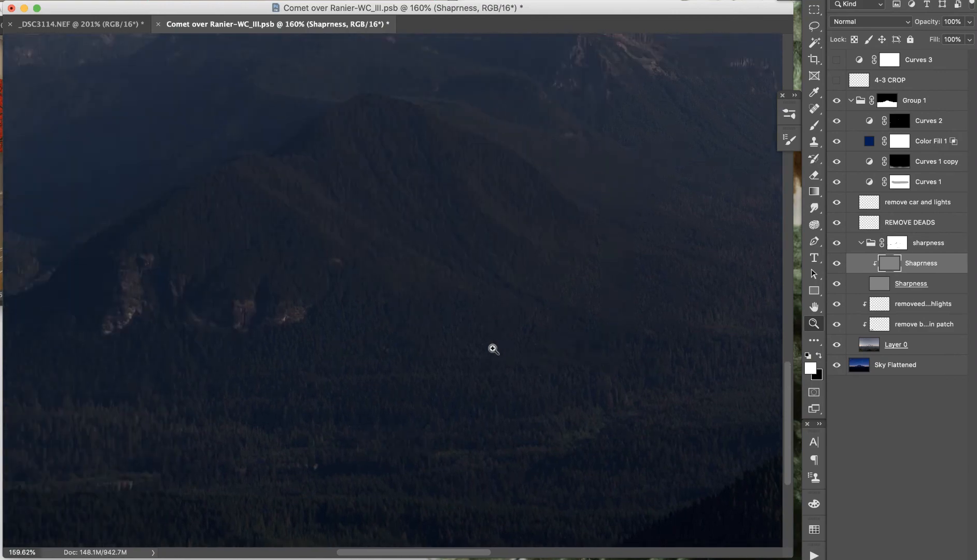
pyautogui.scroll(-6, 493, 348)
pyautogui.hscroll(8, 492, 349)
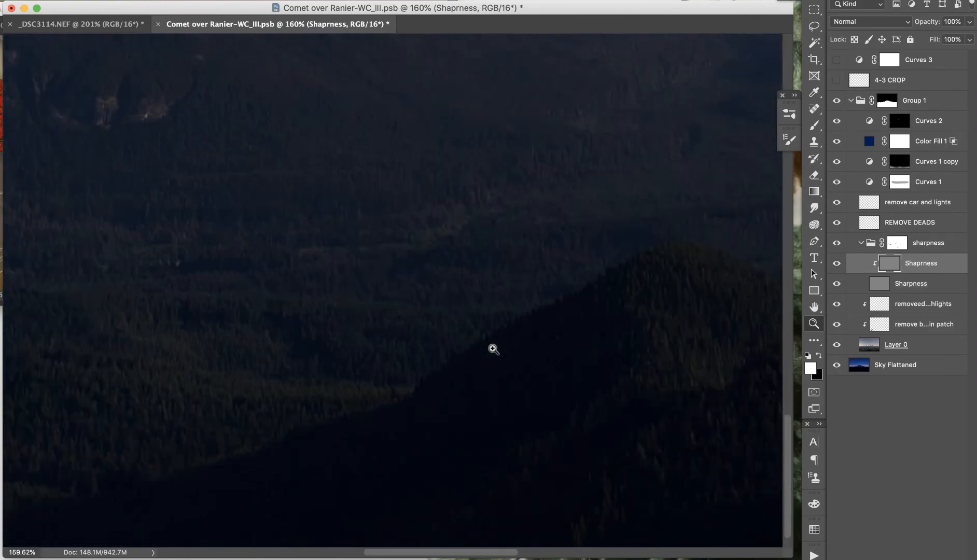
pyautogui.scroll(6, 493, 349)
pyautogui.scroll(6, 492, 349)
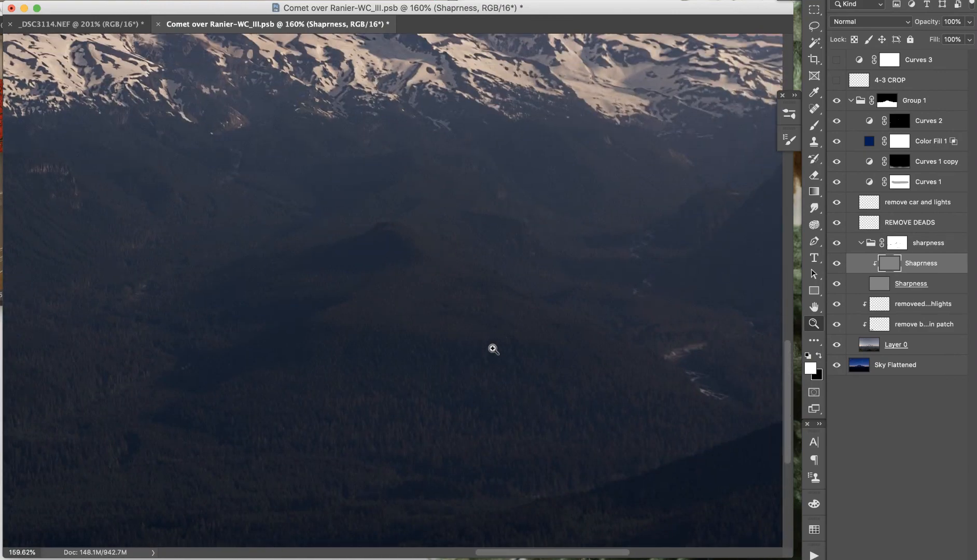
pyautogui.scroll(8, 493, 349)
pyautogui.hscroll(-4, 492, 349)
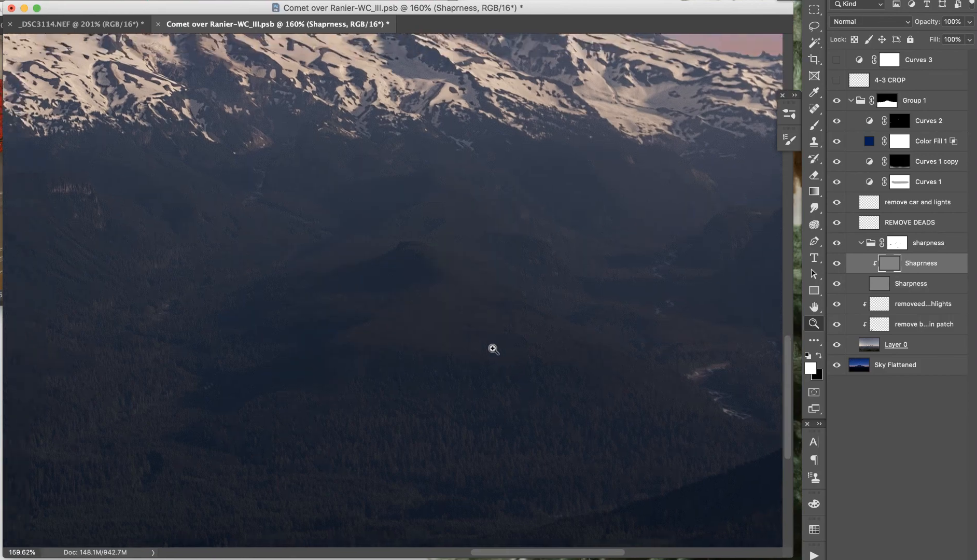
pyautogui.scroll(3, 492, 349)
pyautogui.hscroll(-10, 493, 349)
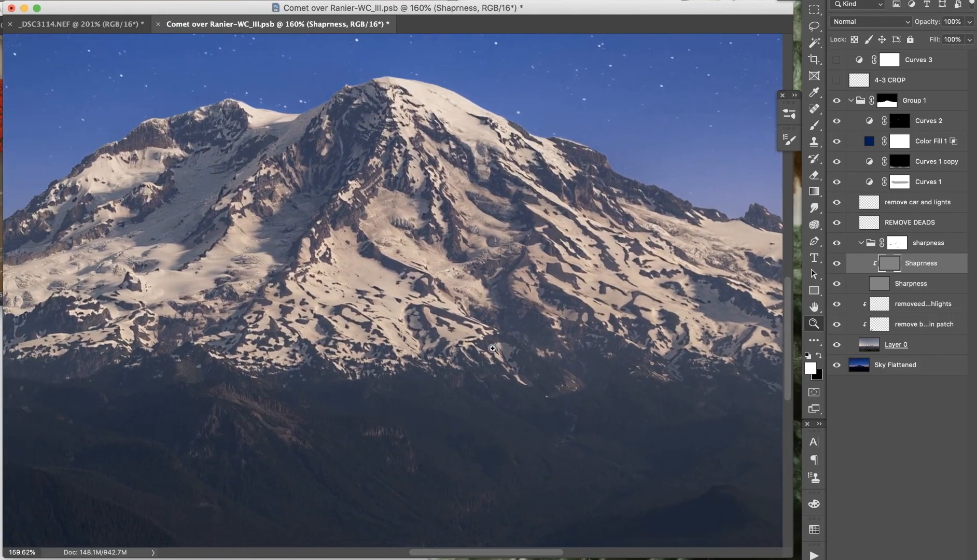
pyautogui.scroll(-10, 493, 349)
pyautogui.hscroll(-3, 493, 348)
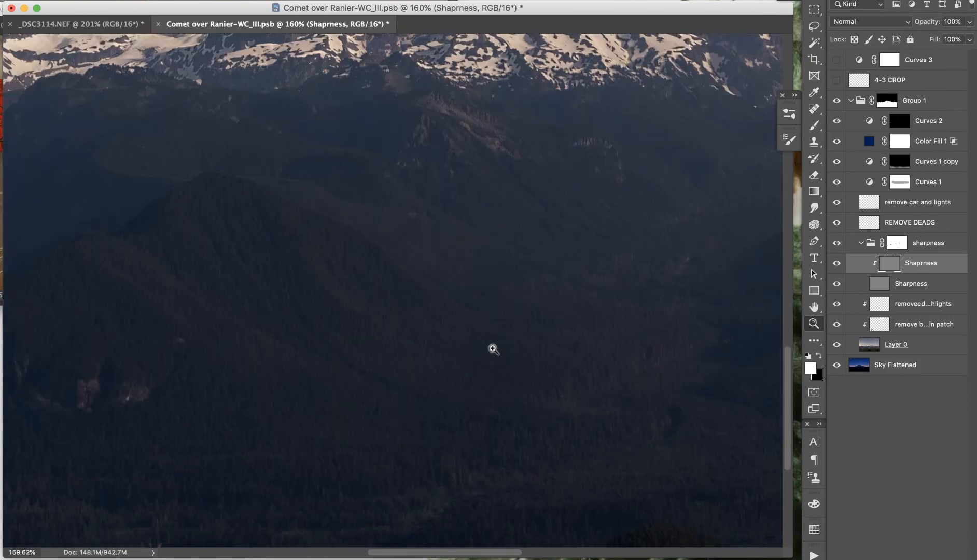
pyautogui.hscroll(-10, 492, 348)
pyautogui.scroll(-2, 493, 349)
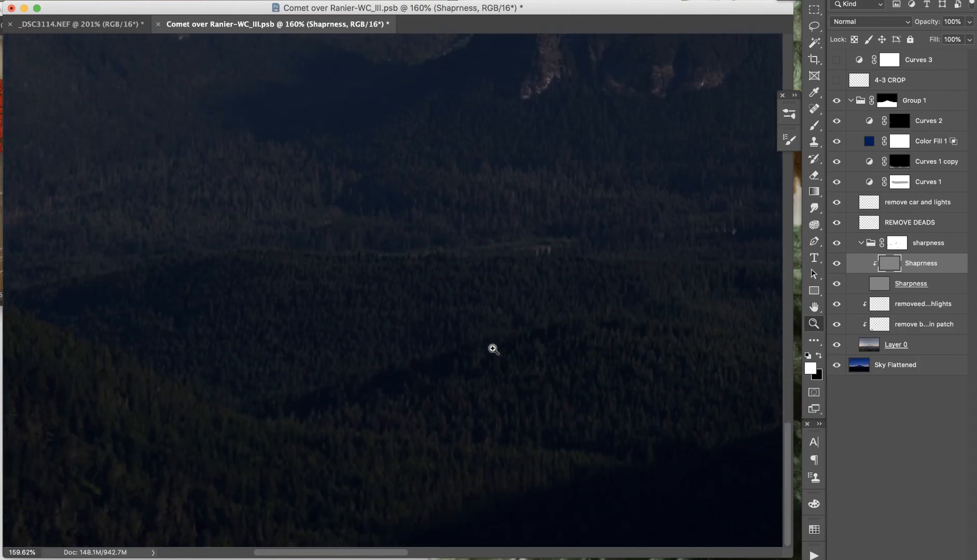
# Step: View the whole comet composite, then inspect the detail along the summit, sky and dark valley in close-up
pyautogui.press('super+0')
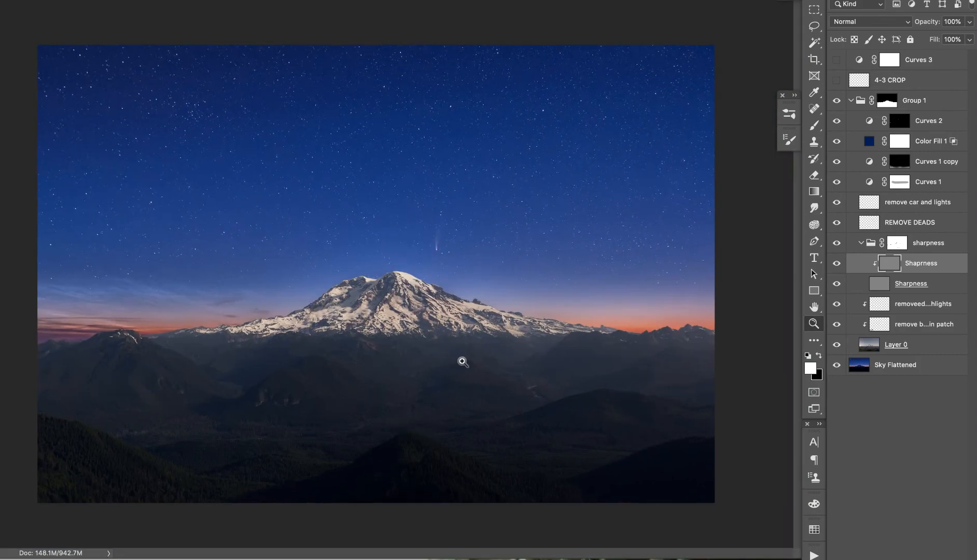
pyautogui.moveTo(462, 362); pyautogui.dragTo(435, 355)
pyautogui.scroll(3, 486, 212)
pyautogui.scroll(10, 486, 212)
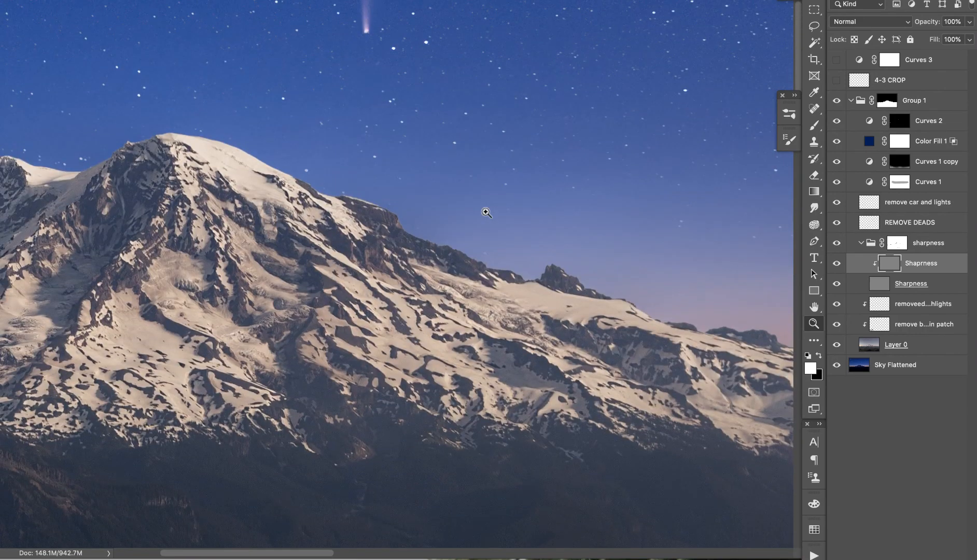
pyautogui.hscroll(-15, 485, 212)
pyautogui.scroll(15, 486, 212)
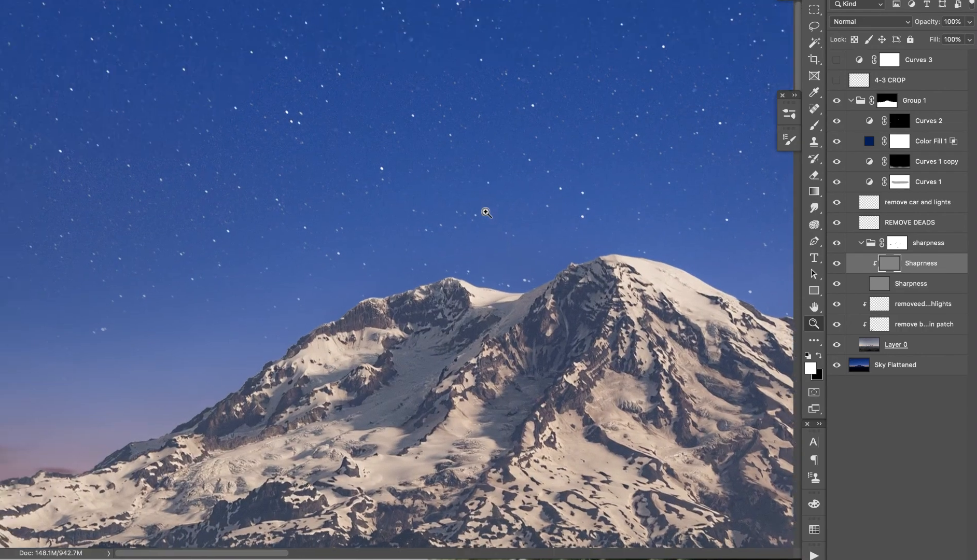
pyautogui.scroll(-20, 486, 212)
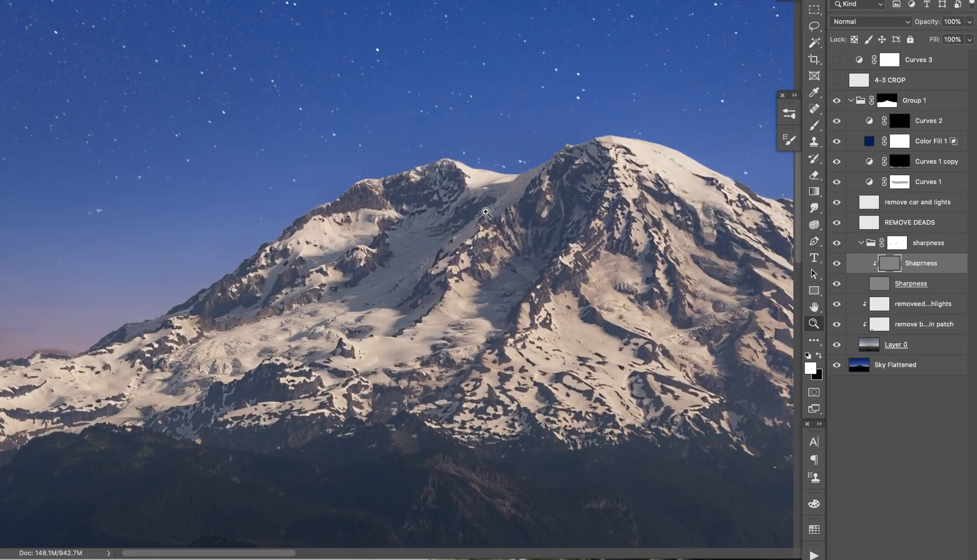
pyautogui.scroll(-15, 486, 212)
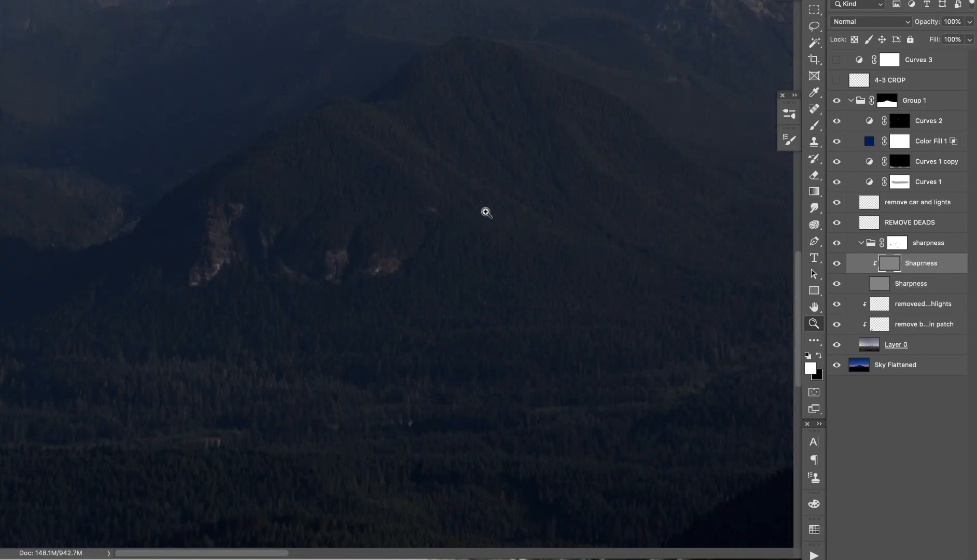
pyautogui.hscroll(5, 486, 212)
pyautogui.scroll(-10, 485, 212)
pyautogui.hscroll(5, 486, 212)
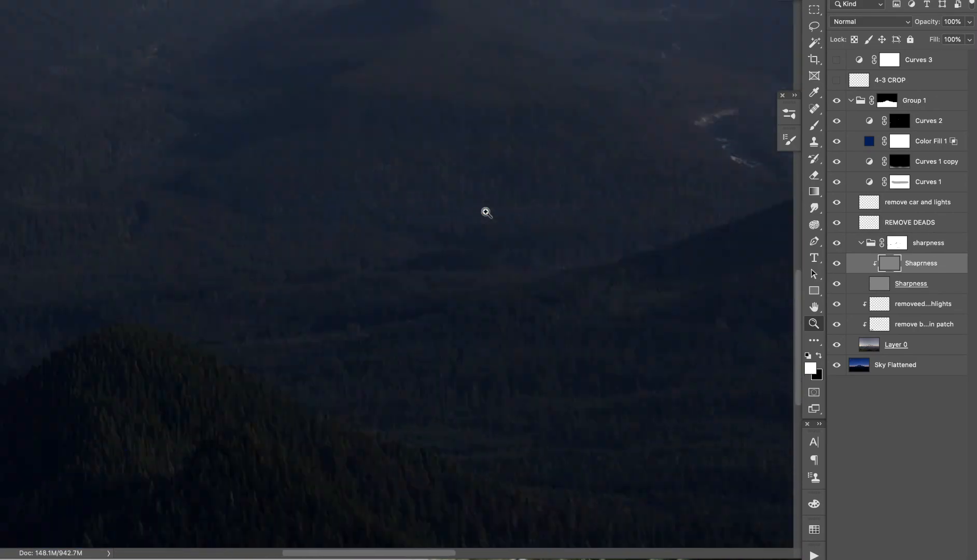